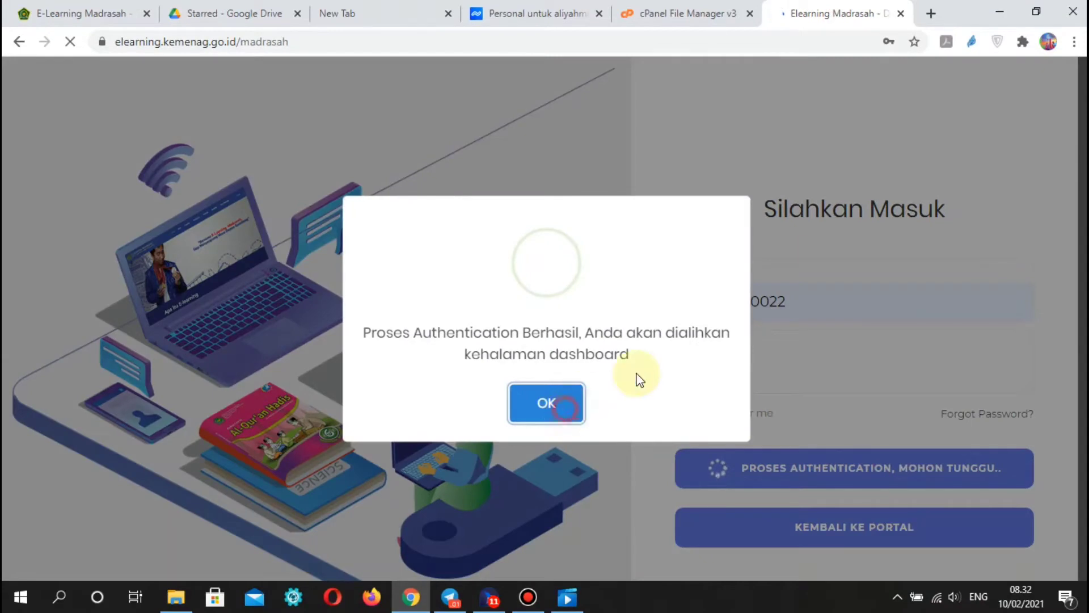
Enter the E-learning Madrasah portal, dismiss the password-saving prompt, and download the hosting version of patch 3.0.0.
{"action": "left_click", "coordinate": [558, 397]}
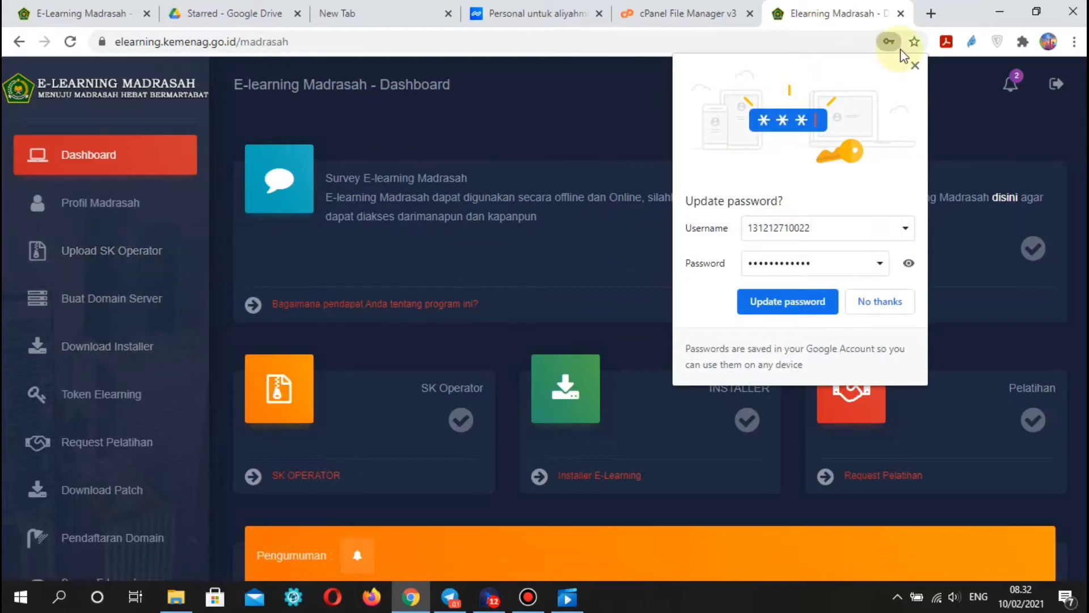
{"action": "left_click", "coordinate": [915, 65]}
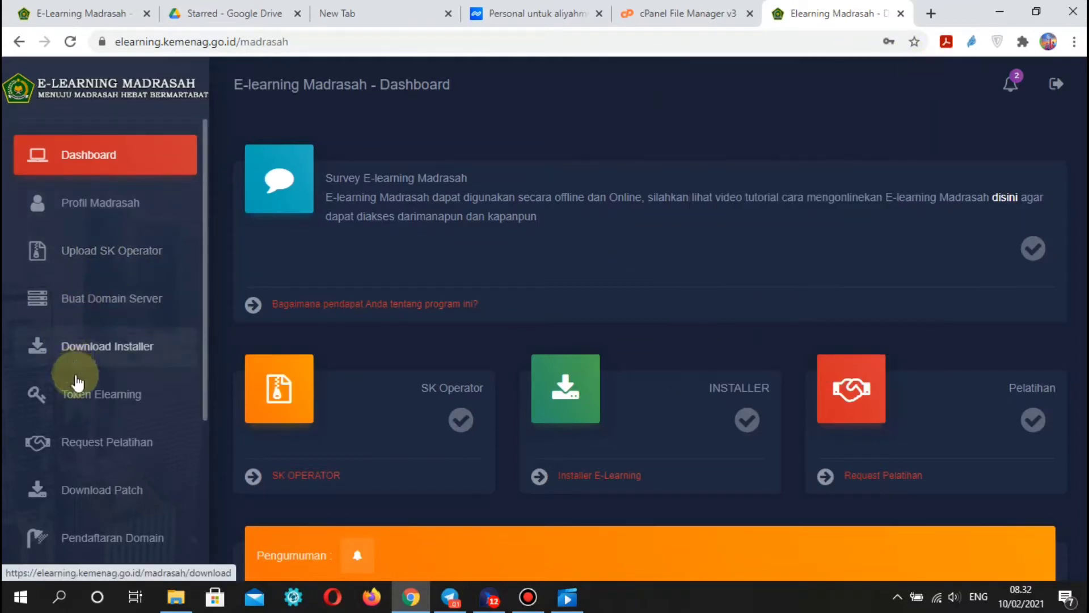
{"action": "left_click", "coordinate": [94, 485]}
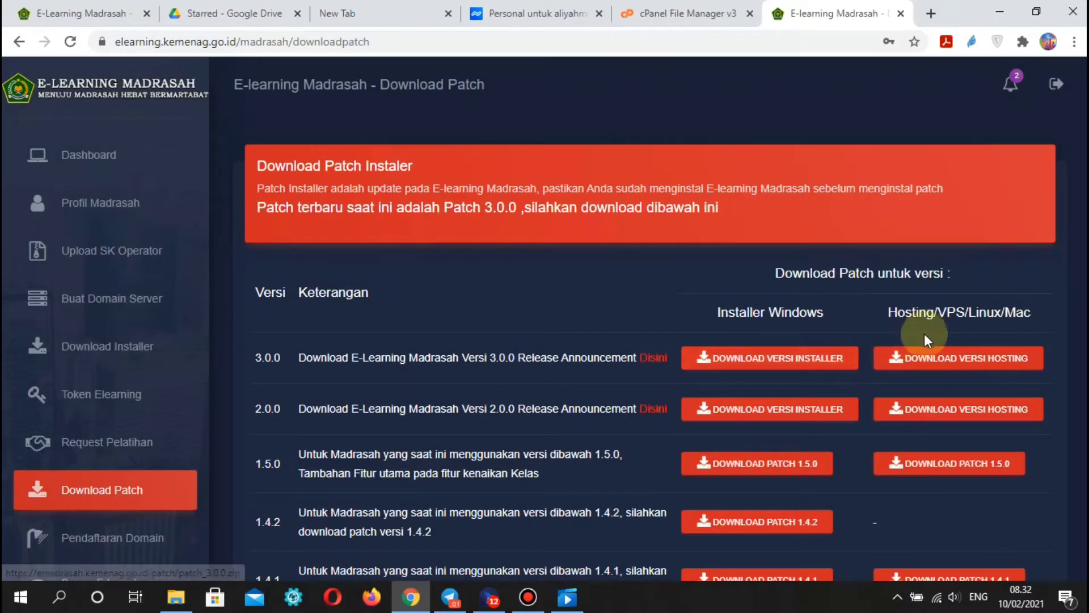
{"action": "left_click", "coordinate": [946, 362]}
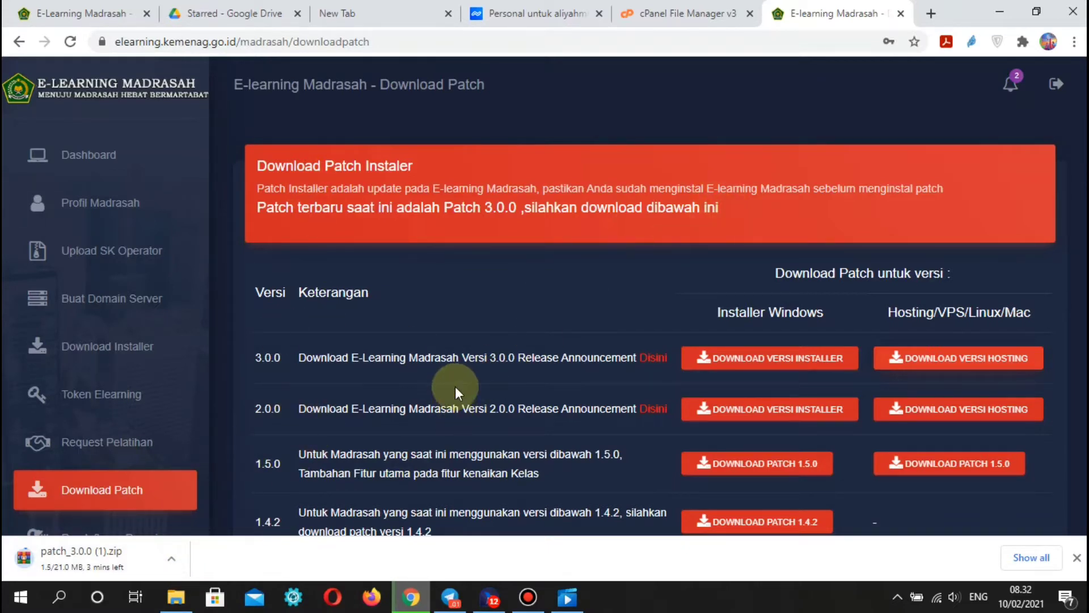
{"action": "left_click", "coordinate": [170, 562]}
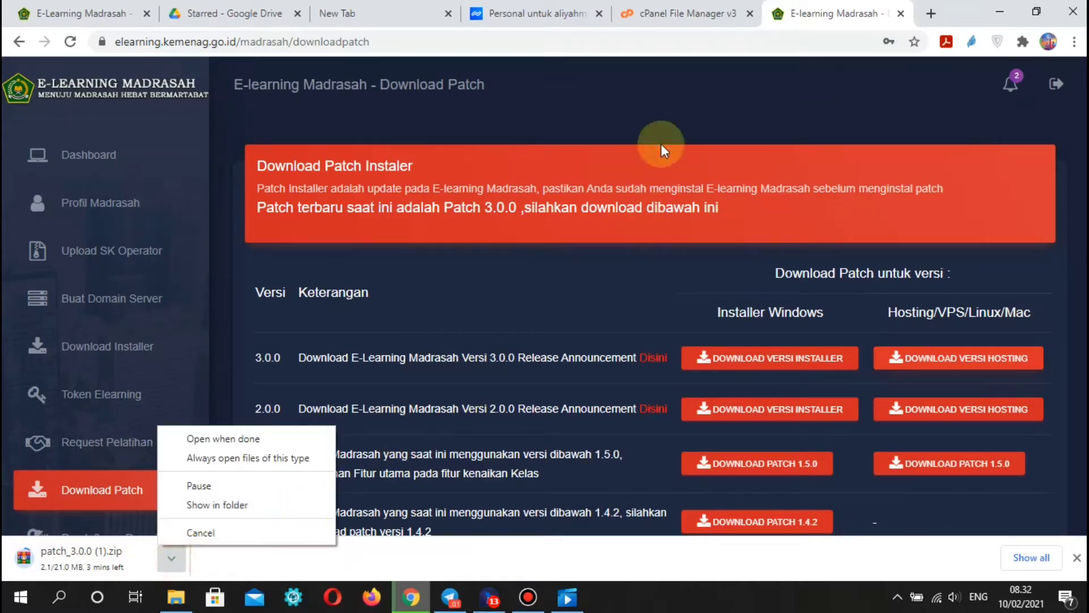
{"action": "left_click", "coordinate": [903, 14]}
{"action": "left_click", "coordinate": [903, 15]}
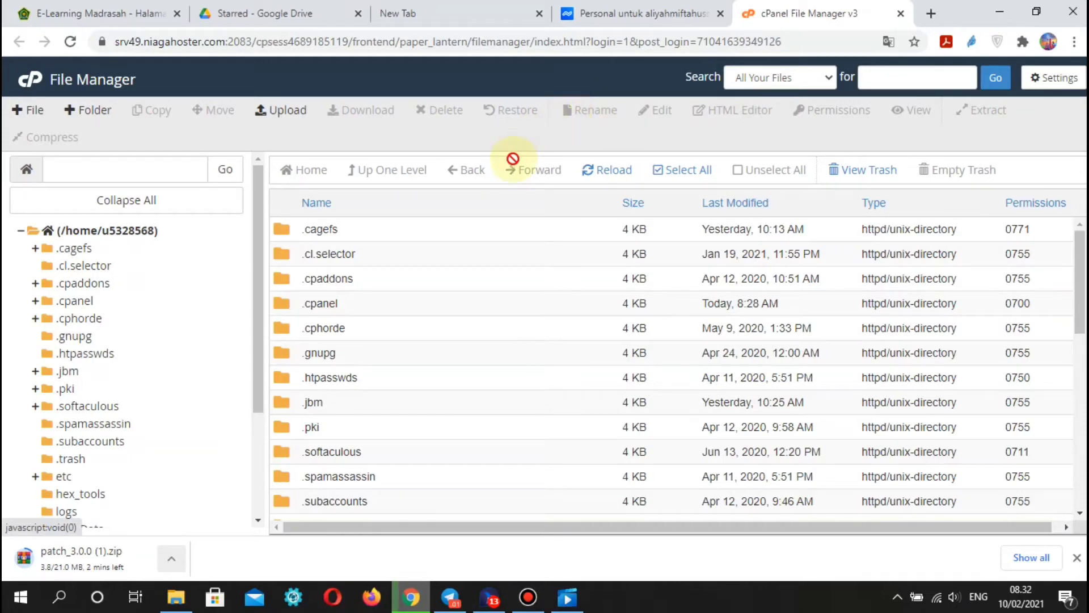
Check the version on the school's e-learning login page and open the public_html/elearning folder in cPanel File Manager.
{"action": "left_click", "coordinate": [102, 16]}
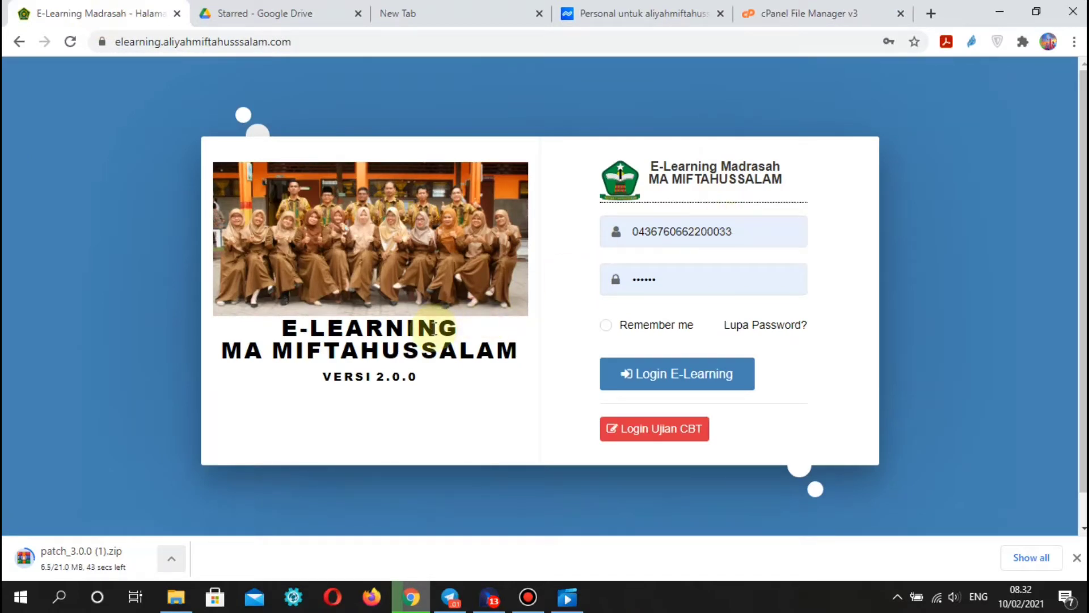
{"action": "left_click", "coordinate": [793, 15]}
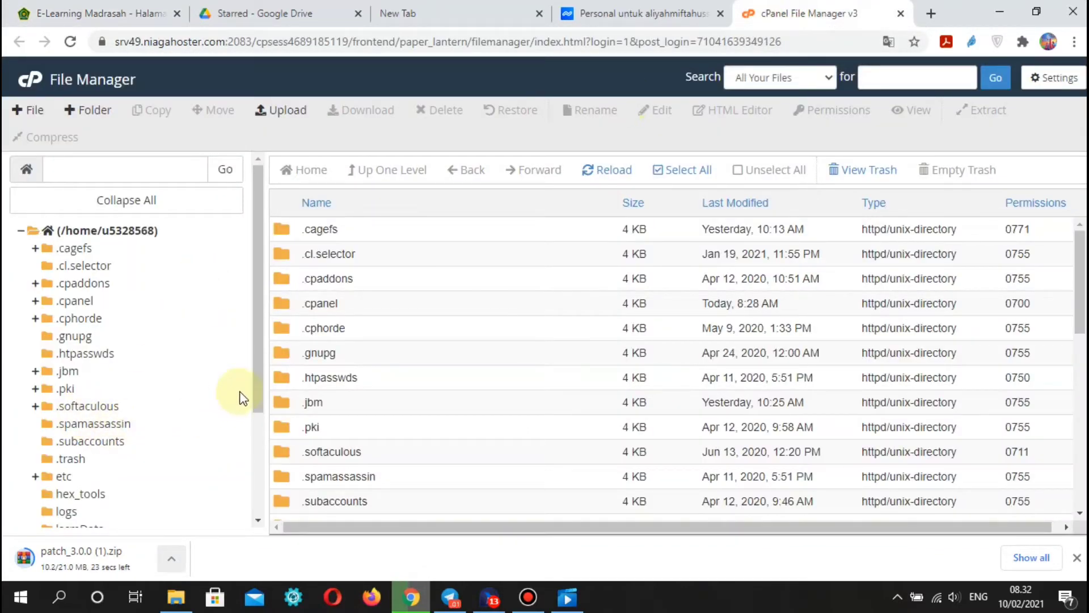
{"action": "left_click_drag", "start_coordinate": [259, 365], "coordinate": [256, 460]}
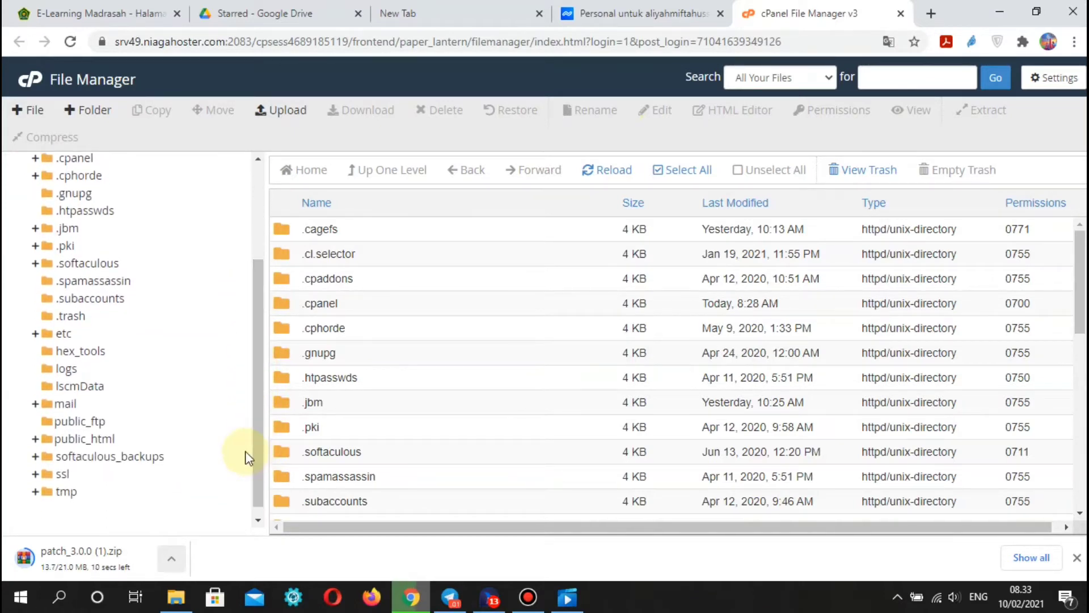
{"action": "left_click", "coordinate": [65, 438]}
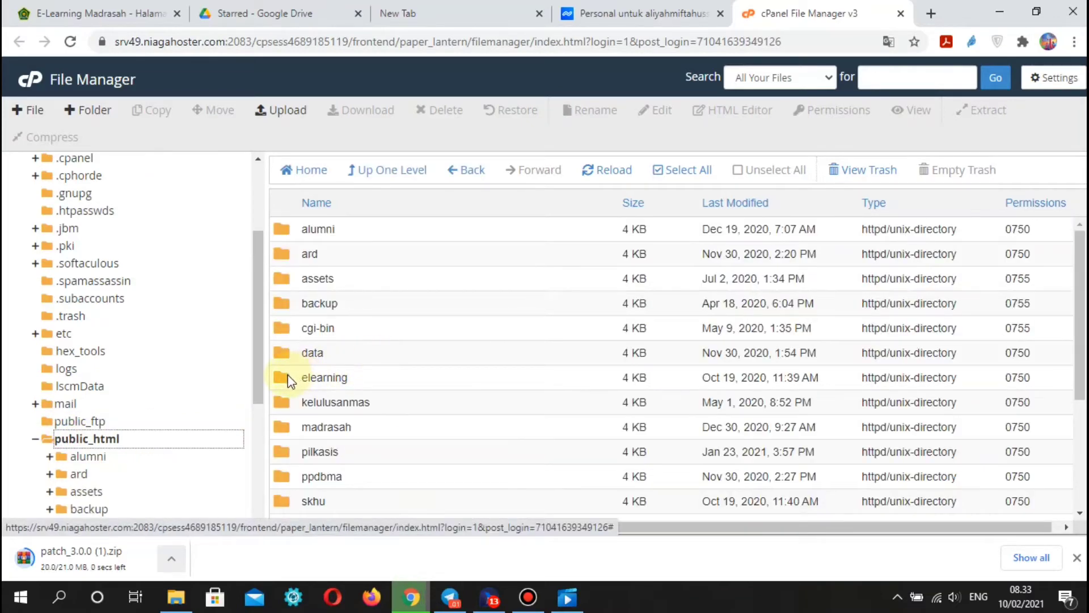
{"action": "double_click", "coordinate": [280, 383]}
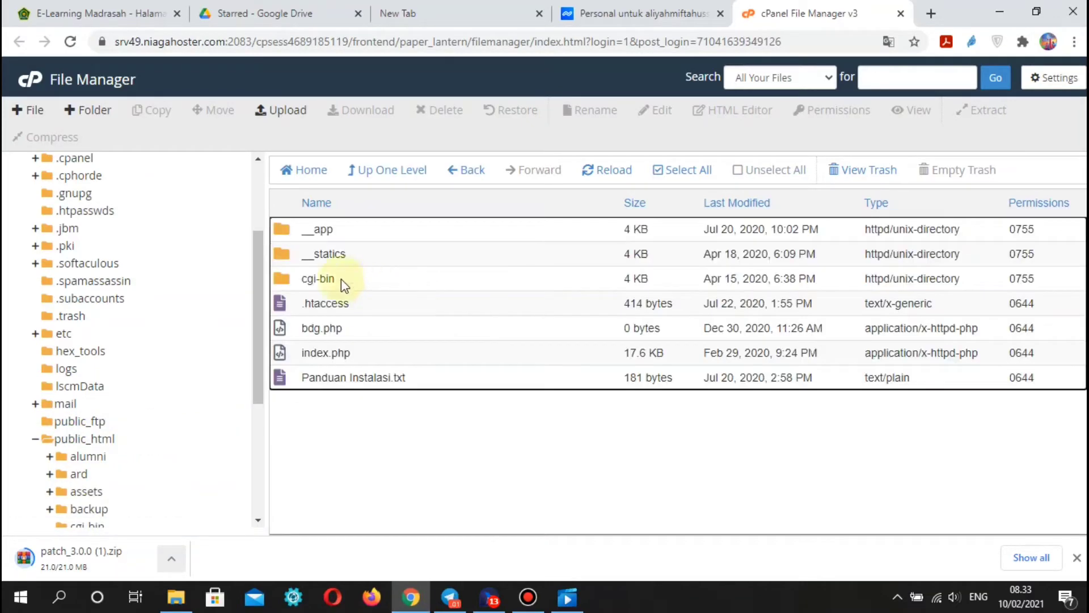
Compress the __app folder into a Zip archive at /public_html/elearning/__app.zip.
{"action": "right_click", "coordinate": [284, 234]}
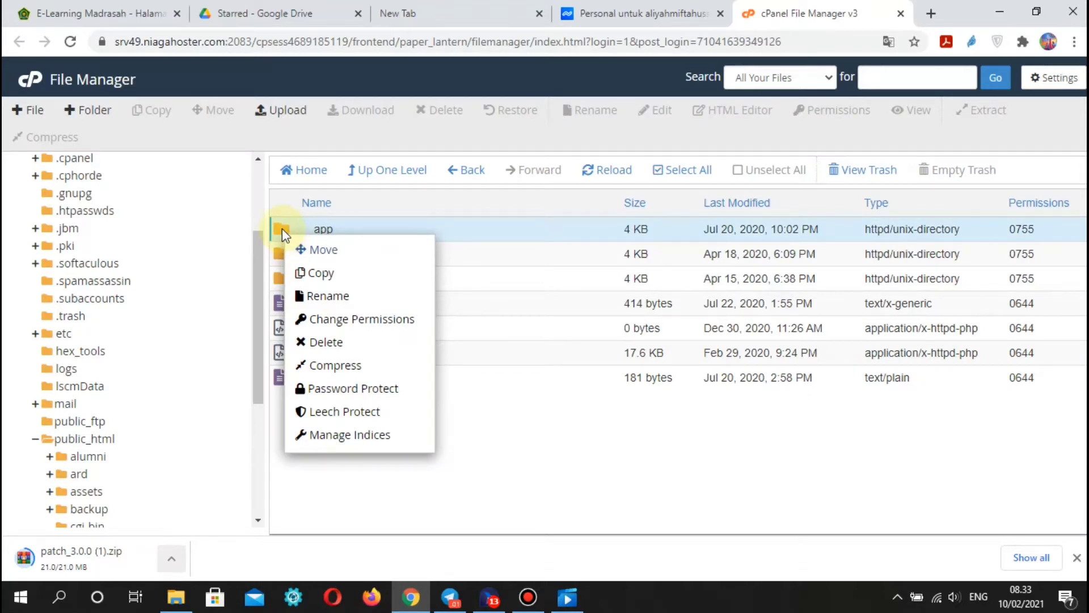
{"action": "left_click", "coordinate": [337, 366]}
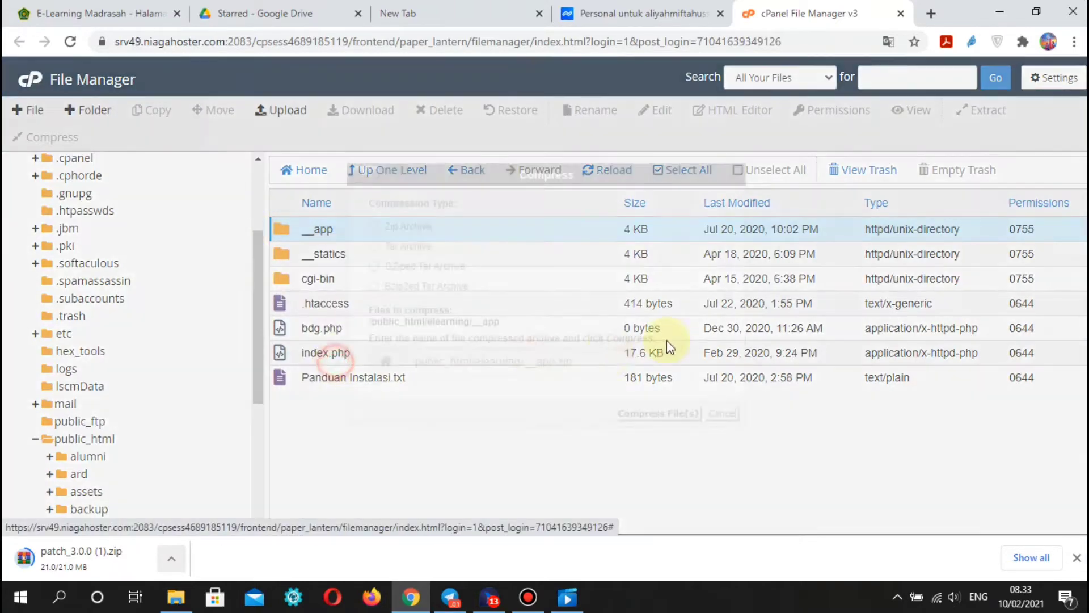
{"action": "left_click", "coordinate": [374, 226]}
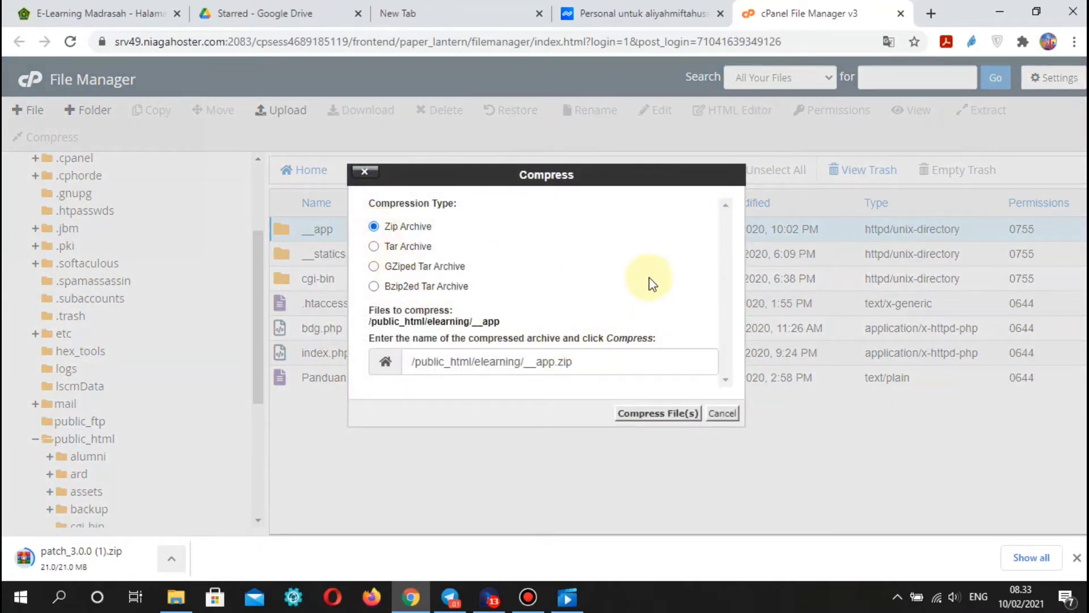
{"action": "left_click", "coordinate": [655, 414]}
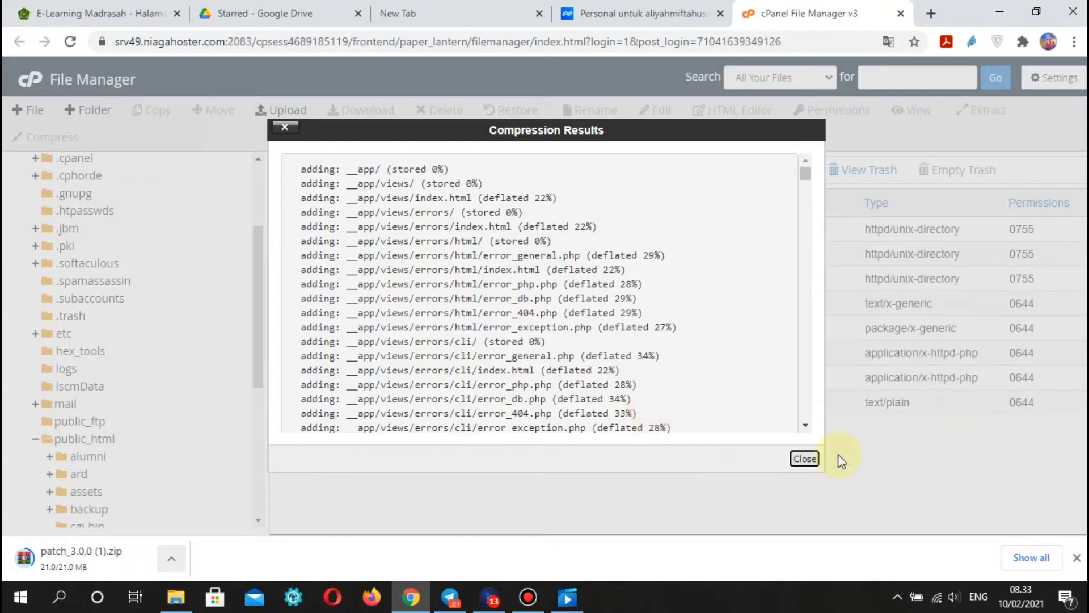
{"action": "left_click", "coordinate": [804, 459]}
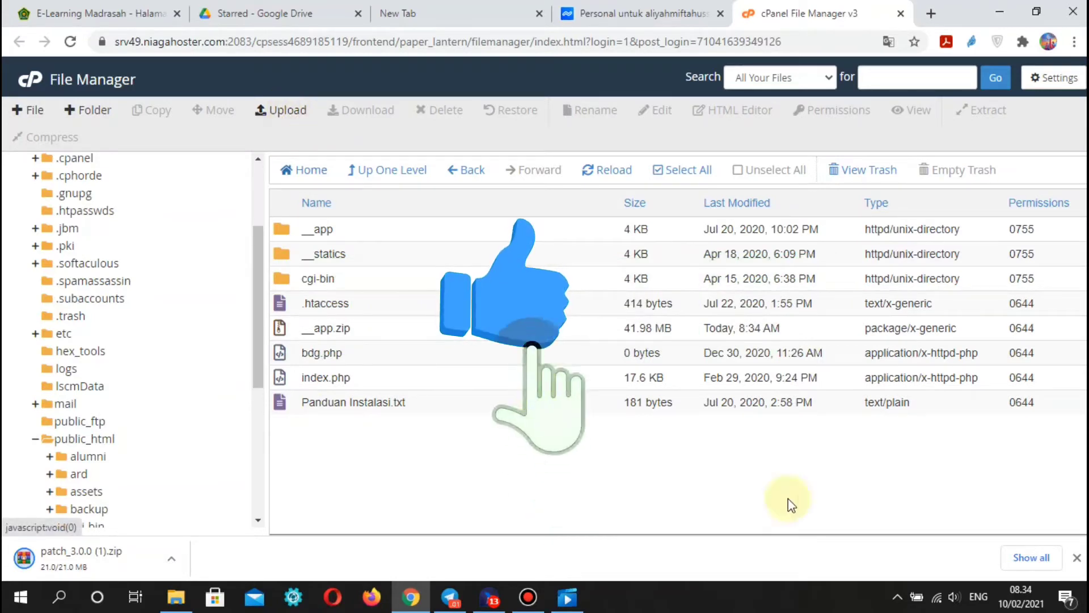
{"action": "left_click", "coordinate": [1076, 558]}
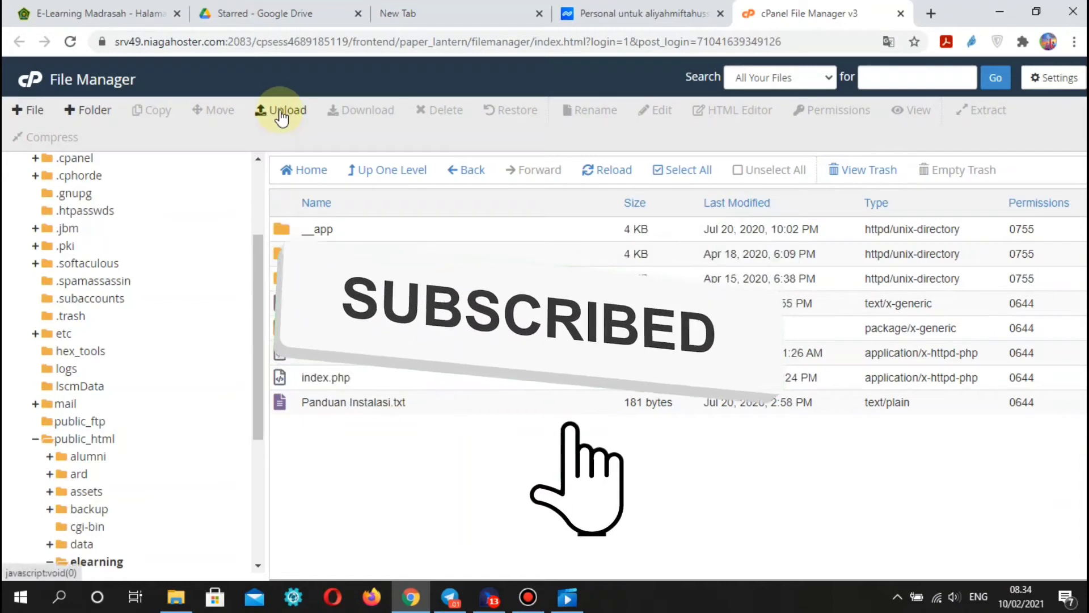
Upload patch_3.0.0.zip from the Downloads folder to public_html/elearning.
{"action": "left_click", "coordinate": [282, 110]}
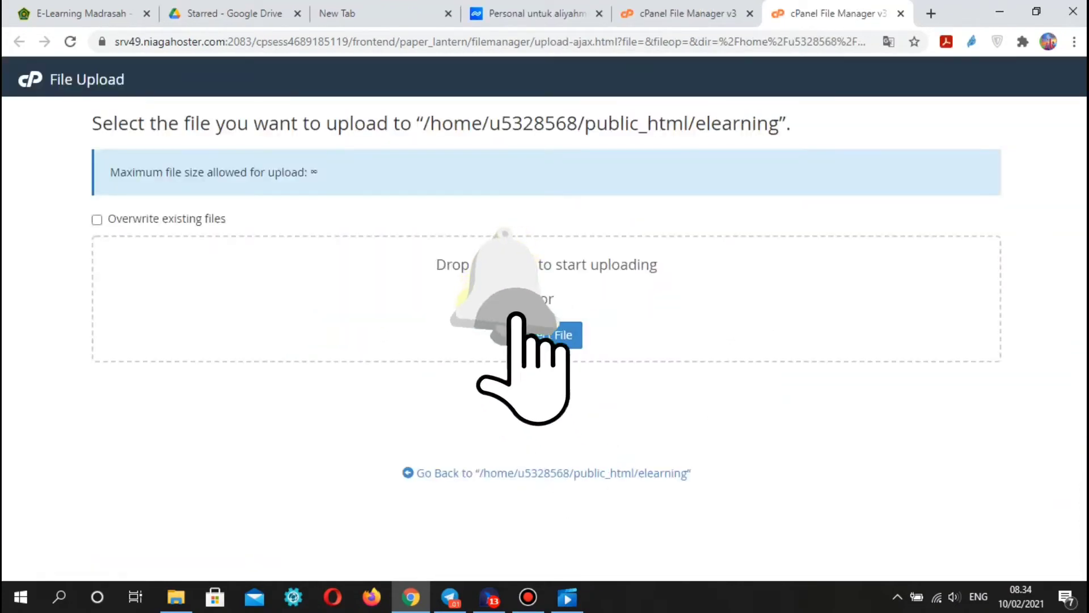
{"action": "left_click", "coordinate": [547, 340]}
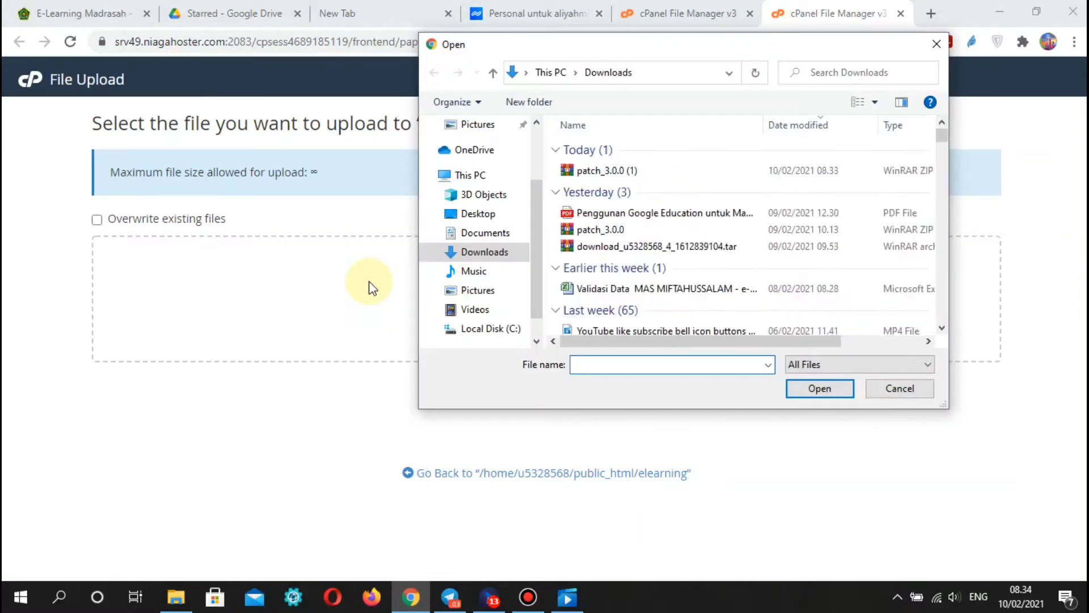
{"action": "mouse_move", "coordinate": [753, 227]}
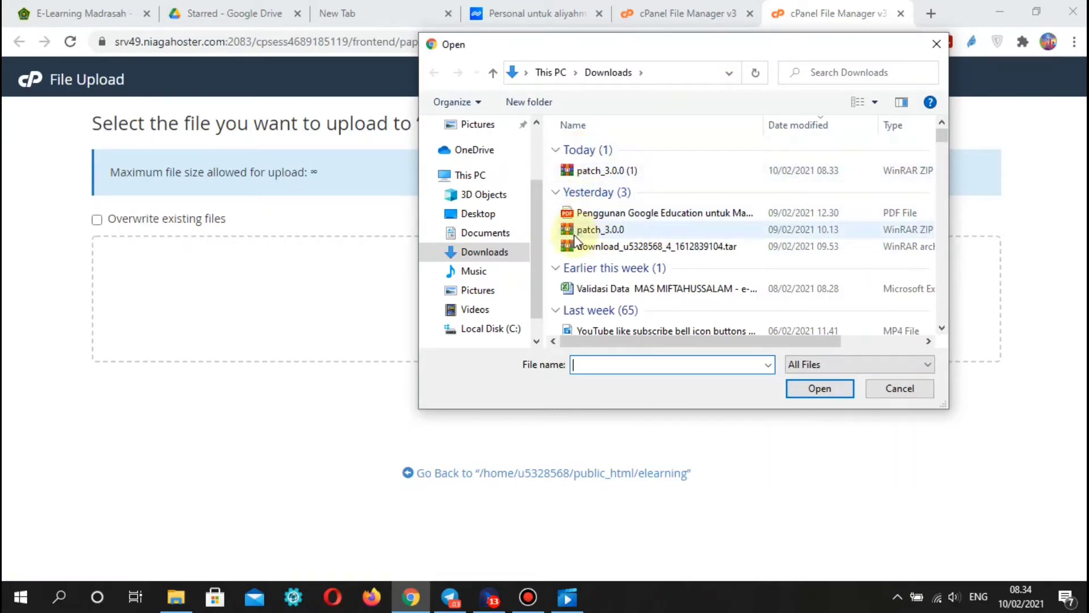
{"action": "mouse_move", "coordinate": [576, 233]}
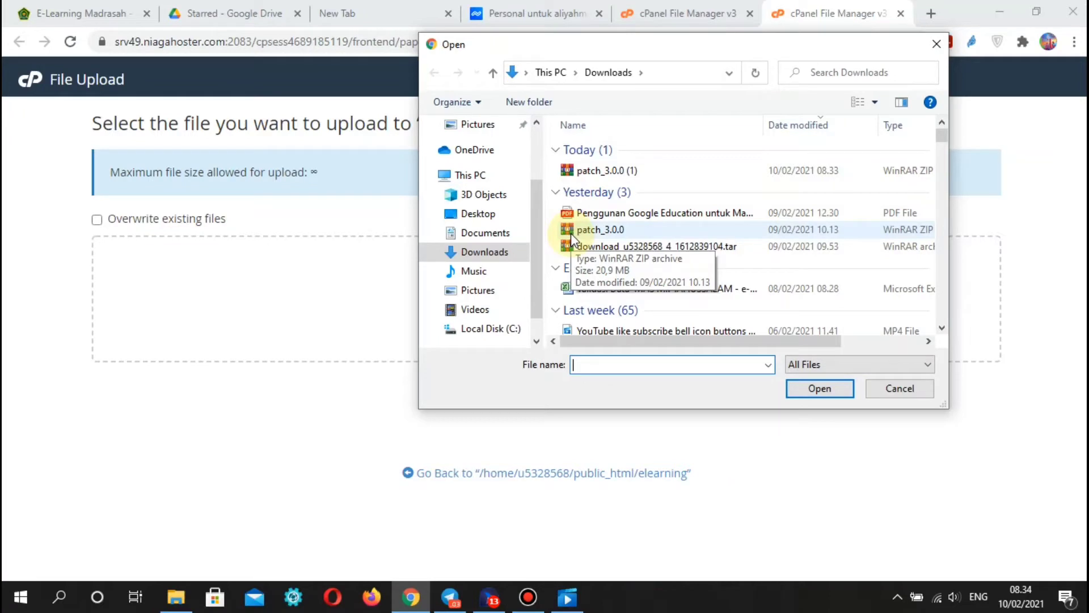
{"action": "double_click", "coordinate": [571, 233]}
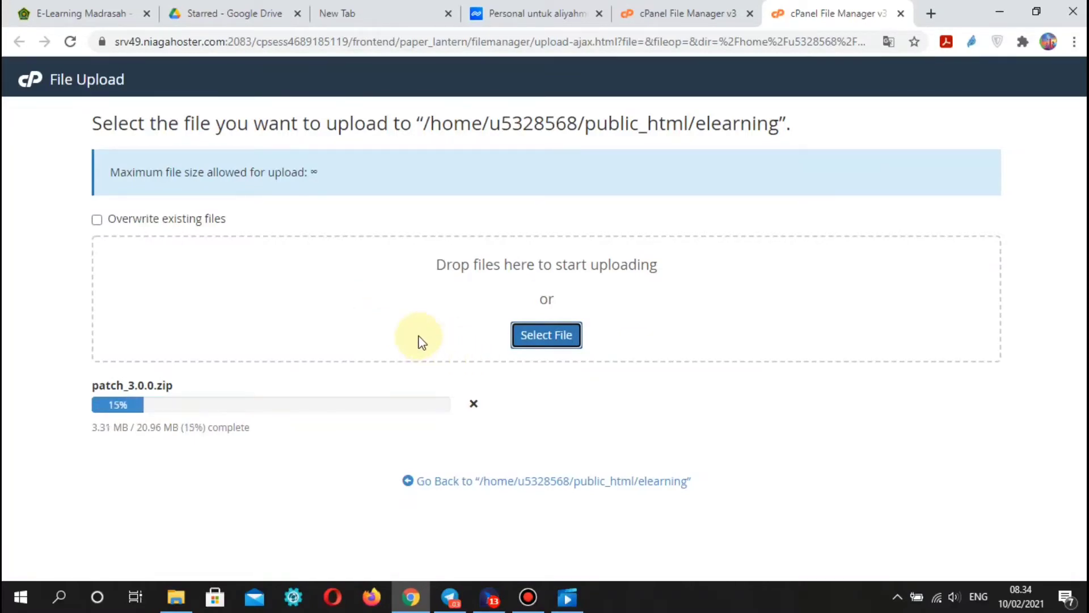
{"action": "left_click", "coordinate": [678, 16]}
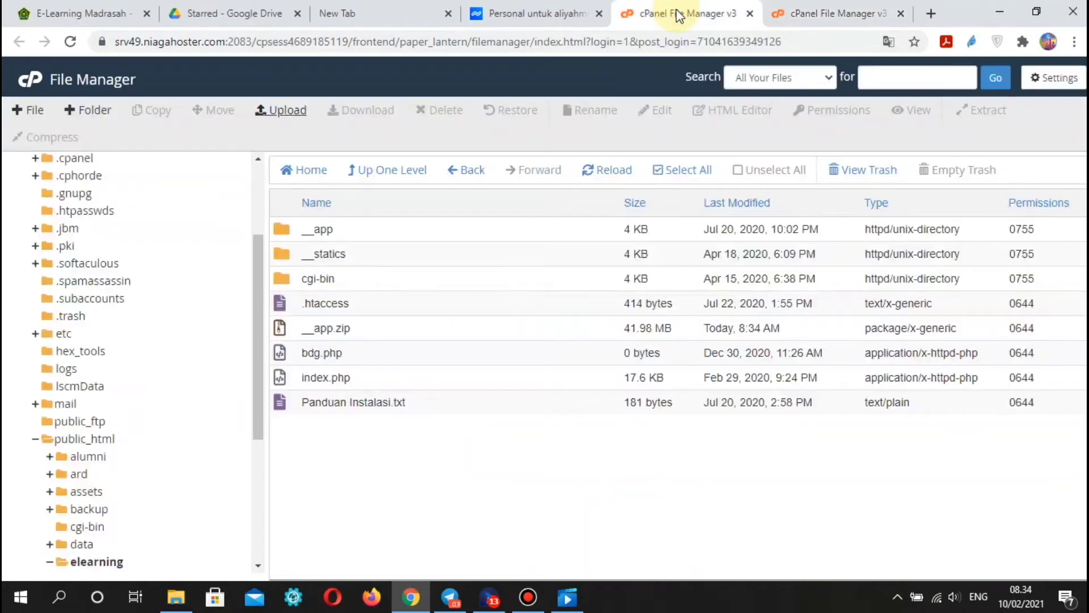
{"action": "left_click", "coordinate": [825, 13]}
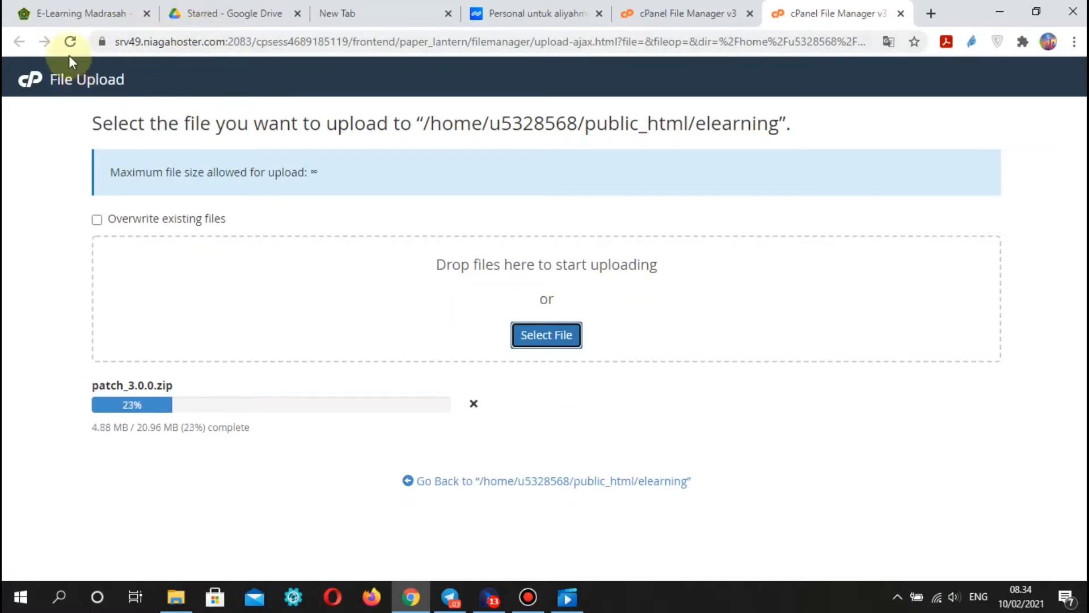
{"action": "left_click", "coordinate": [68, 17]}
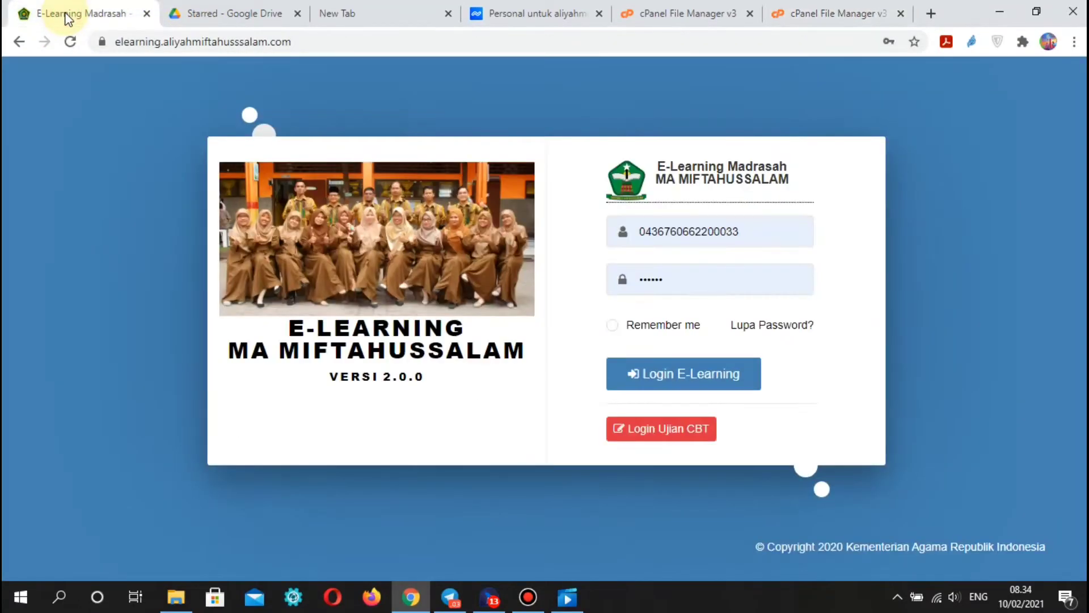
{"action": "left_click", "coordinate": [817, 16]}
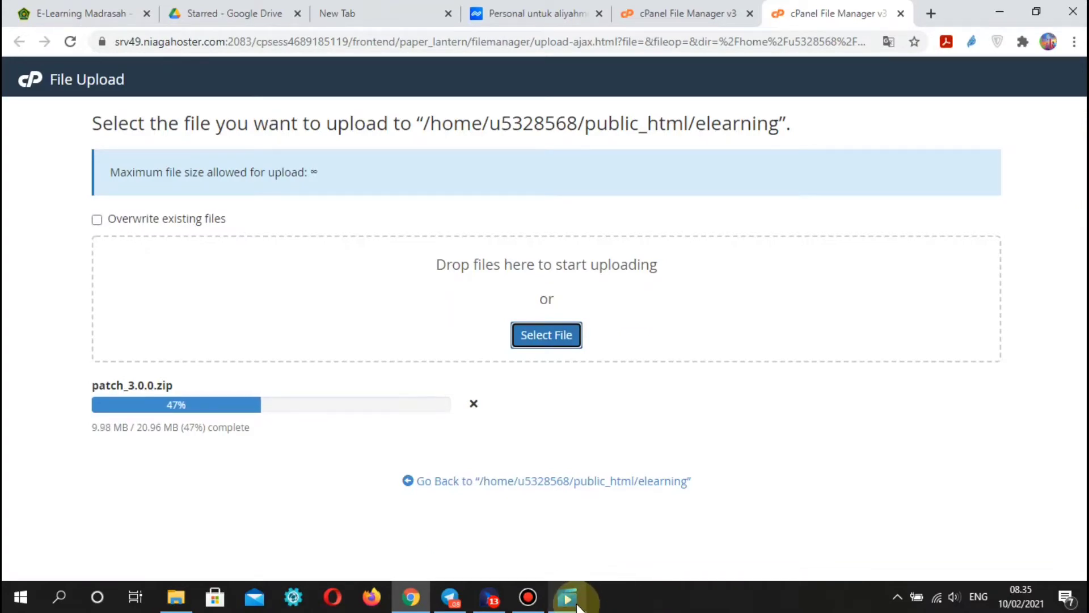
{"action": "mouse_move", "coordinate": [576, 603]}
{"action": "left_click", "coordinate": [567, 563]}
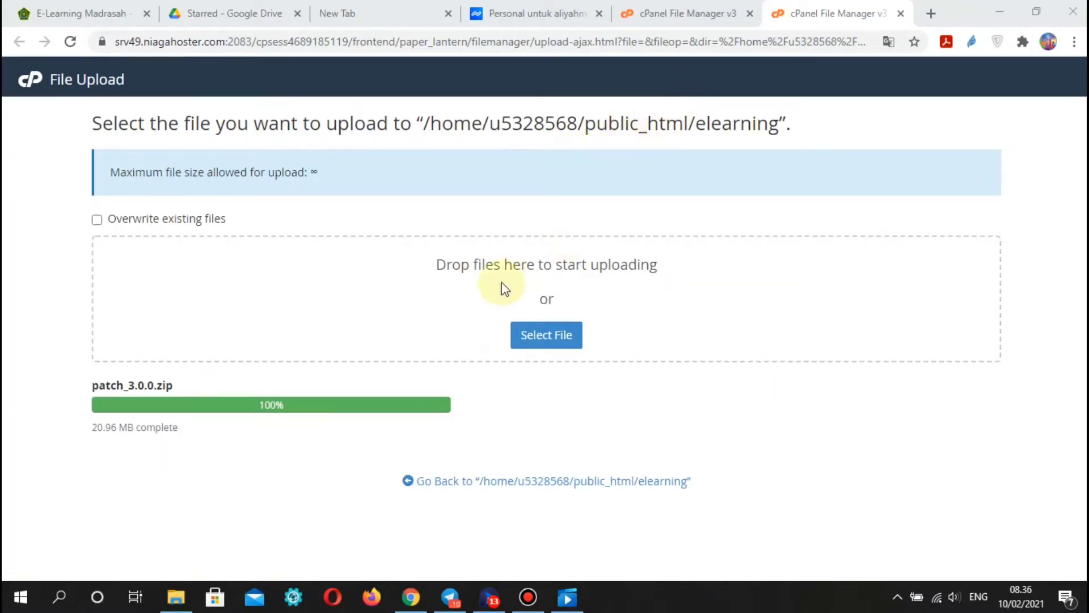
Return to the elearning folder and extract patch_3.0.0.zip into /public_html/elearning.
{"action": "left_click", "coordinate": [555, 486]}
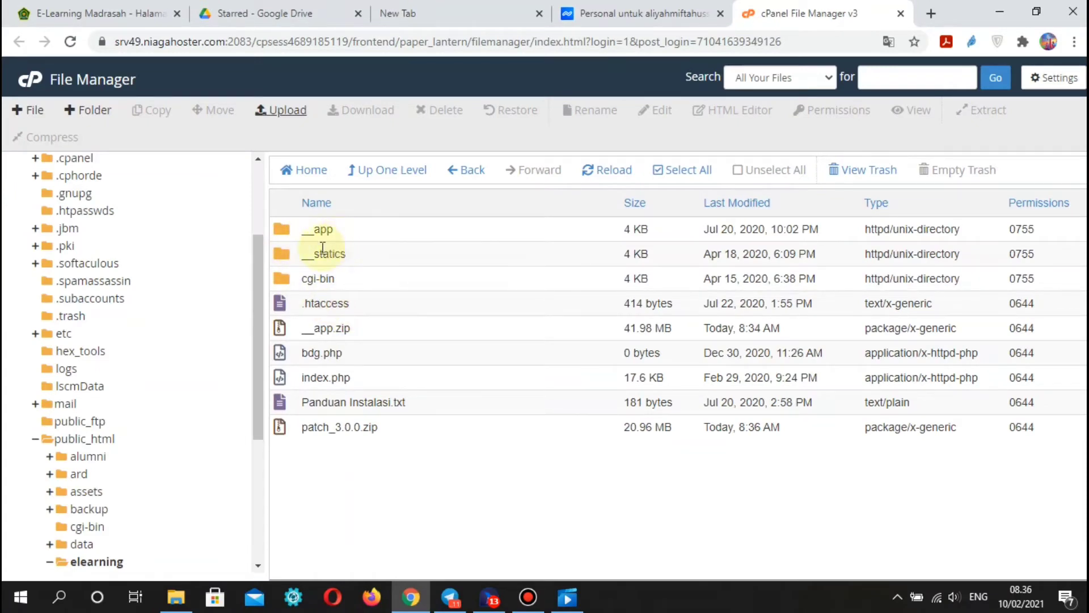
{"action": "left_click", "coordinate": [313, 435]}
{"action": "right_click", "coordinate": [313, 434]}
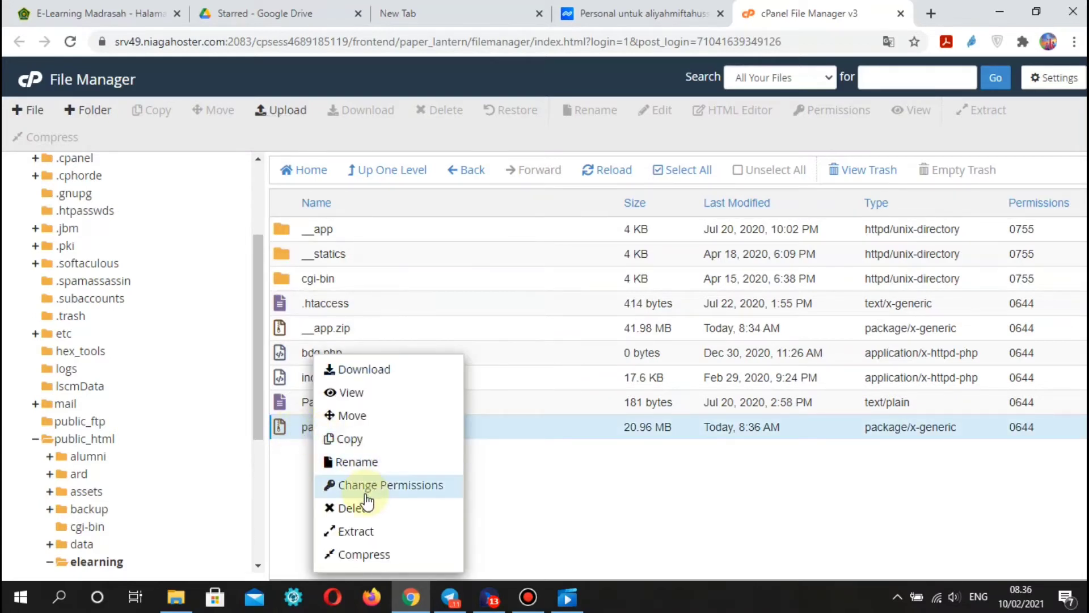
{"action": "left_click", "coordinate": [283, 460]}
{"action": "right_click", "coordinate": [291, 427]}
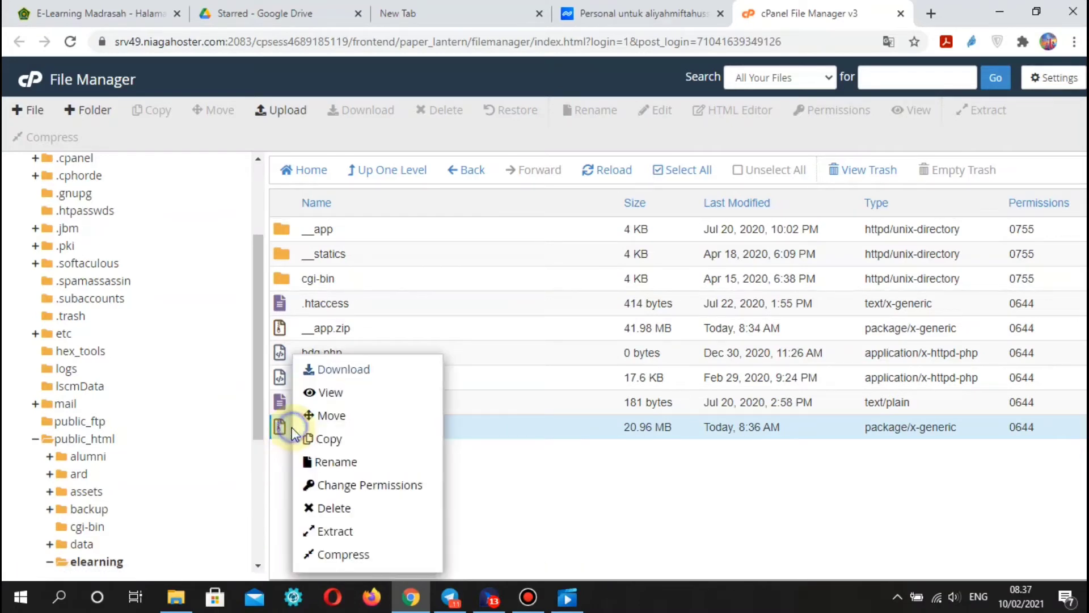
{"action": "left_click", "coordinate": [343, 530]}
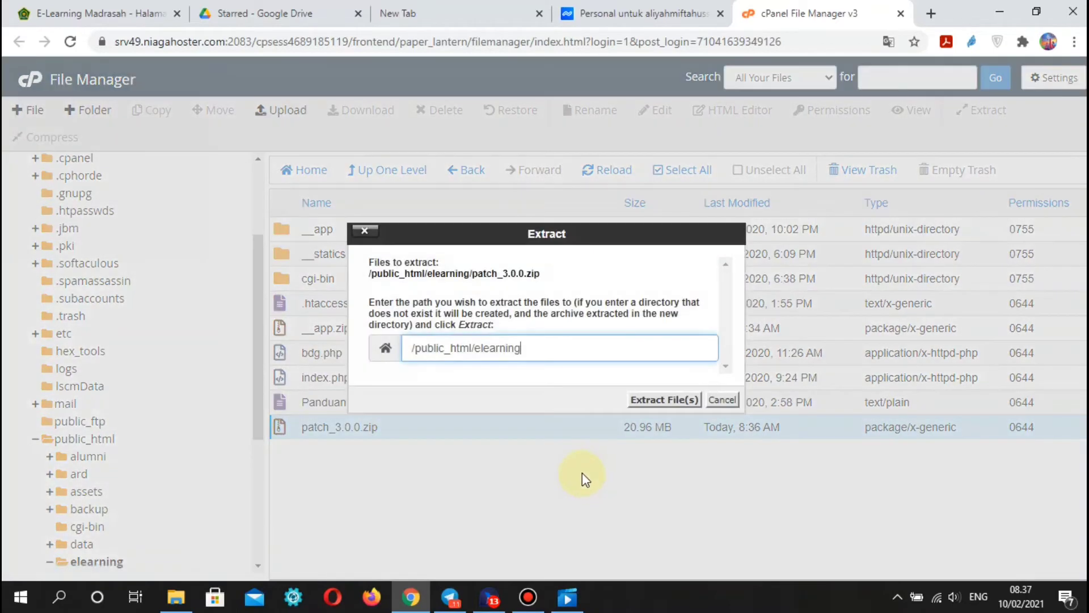
{"action": "left_click", "coordinate": [667, 404]}
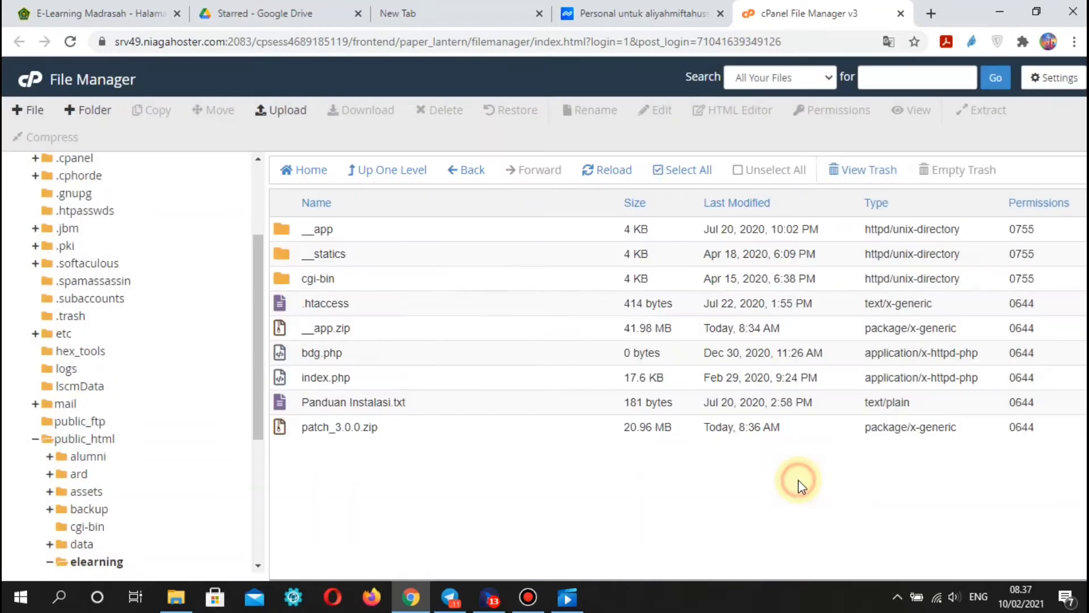
{"action": "left_click", "coordinate": [804, 481]}
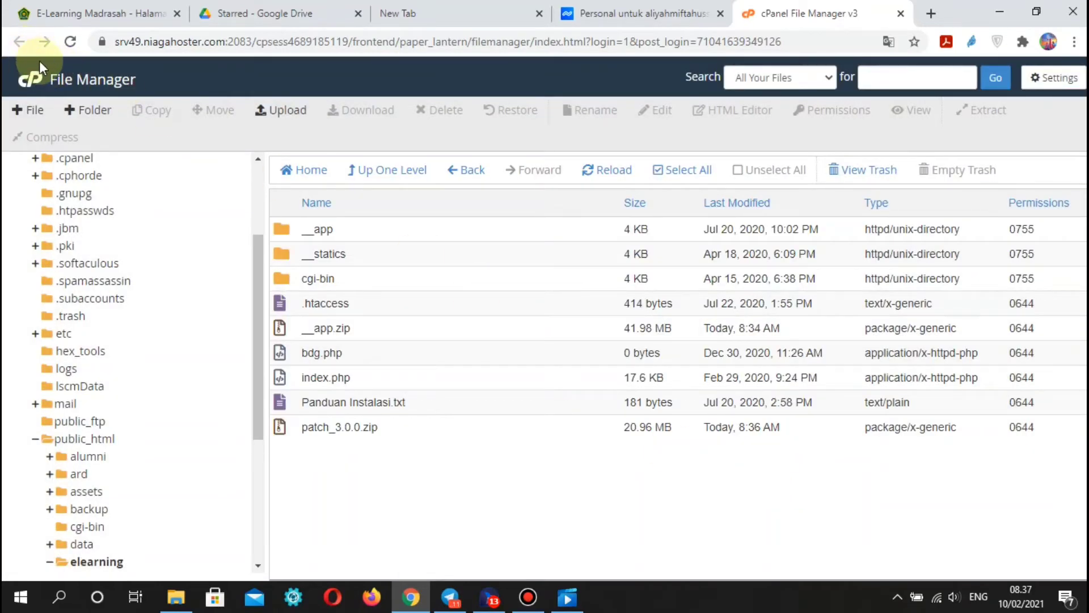
Return to the school's E-Learning login page and reload it to check the displayed version.
{"action": "left_click", "coordinate": [62, 13]}
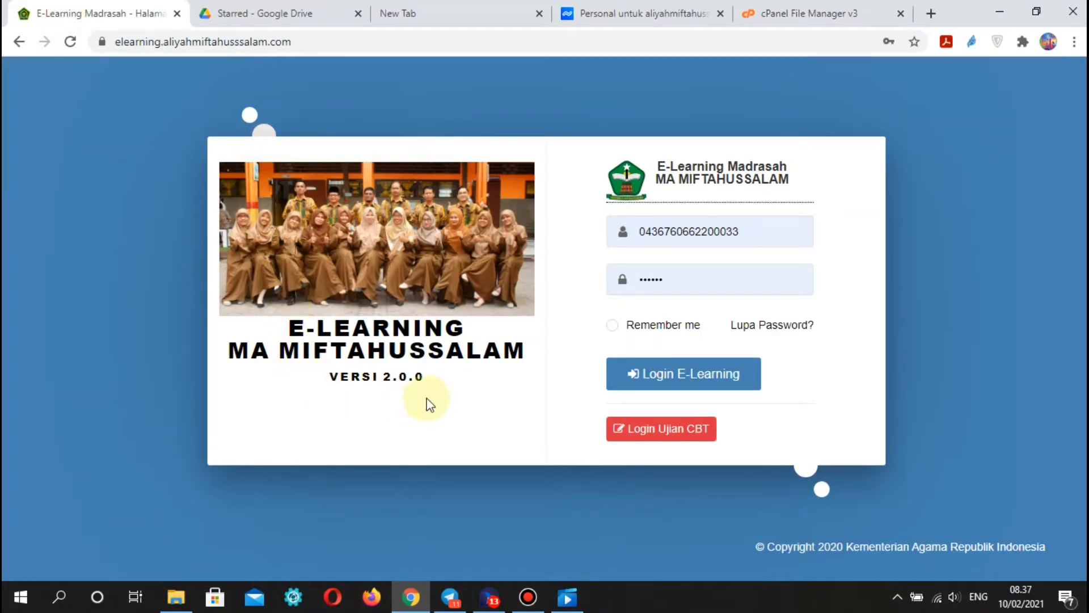
{"action": "left_click", "coordinate": [119, 148]}
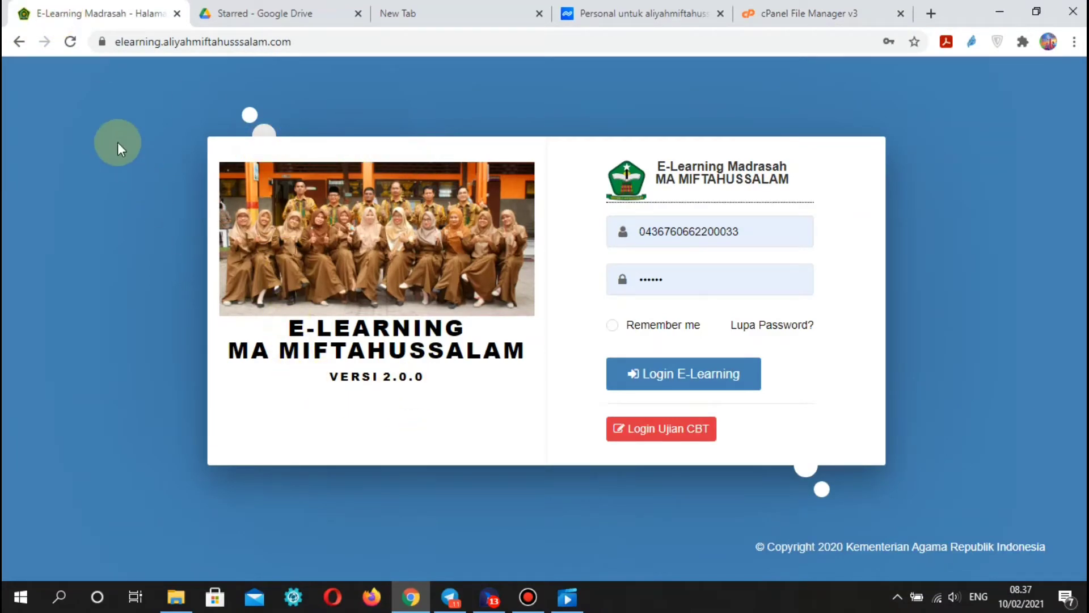
{"action": "left_click", "coordinate": [72, 48]}
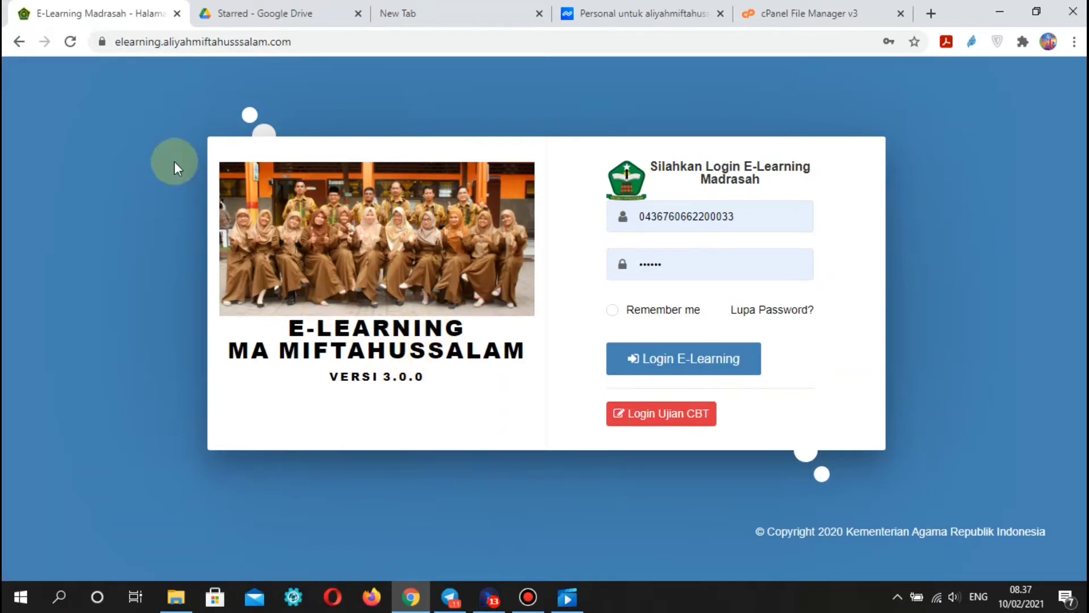
{"action": "left_click", "coordinate": [73, 42]}
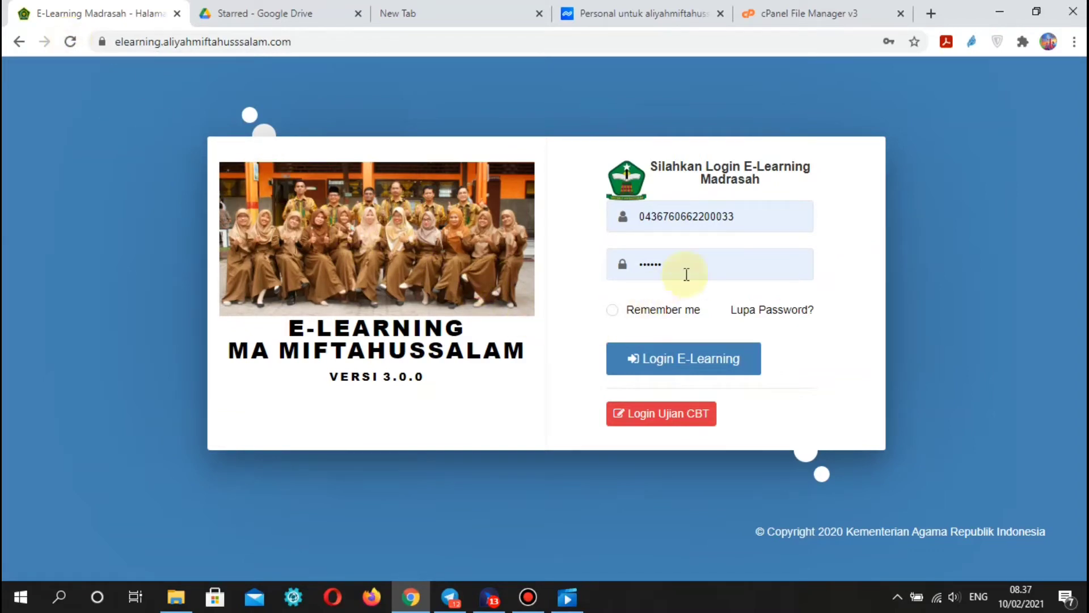
{"action": "left_click", "coordinate": [568, 597]}
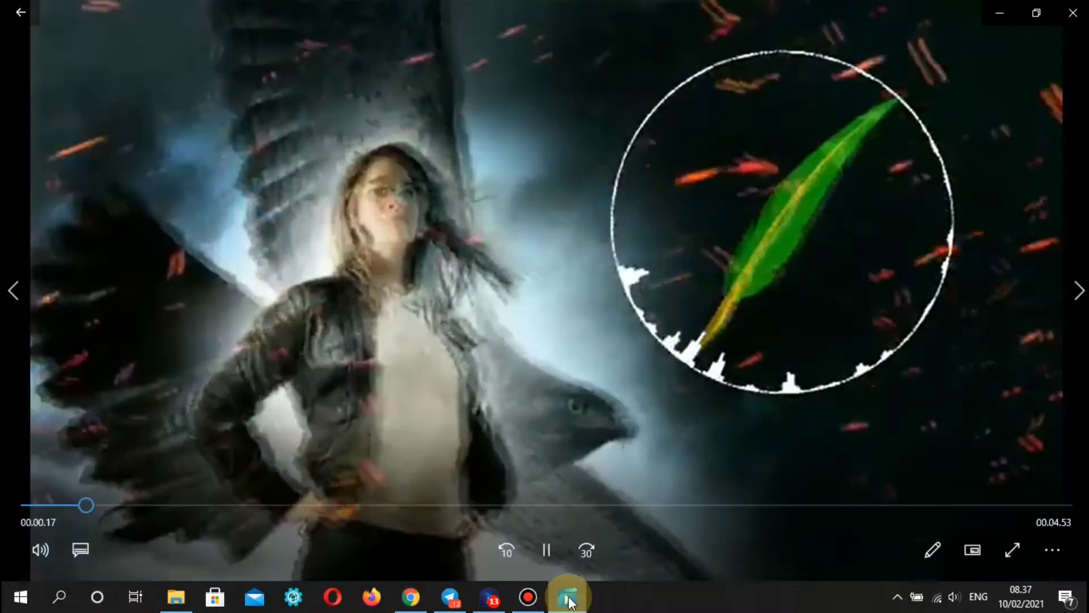
{"action": "left_click", "coordinate": [566, 593]}
{"action": "left_click", "coordinate": [617, 365]}
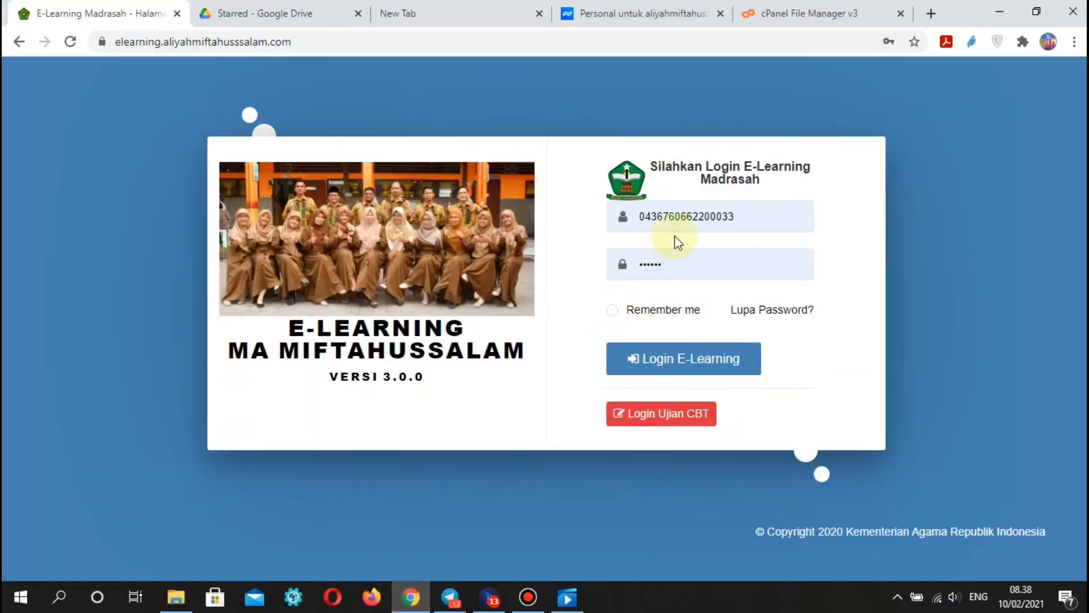
Log in to E-Learning as the administrator, filling in the saved username and password.
{"action": "left_click", "coordinate": [743, 218]}
{"action": "left_click", "coordinate": [674, 296]}
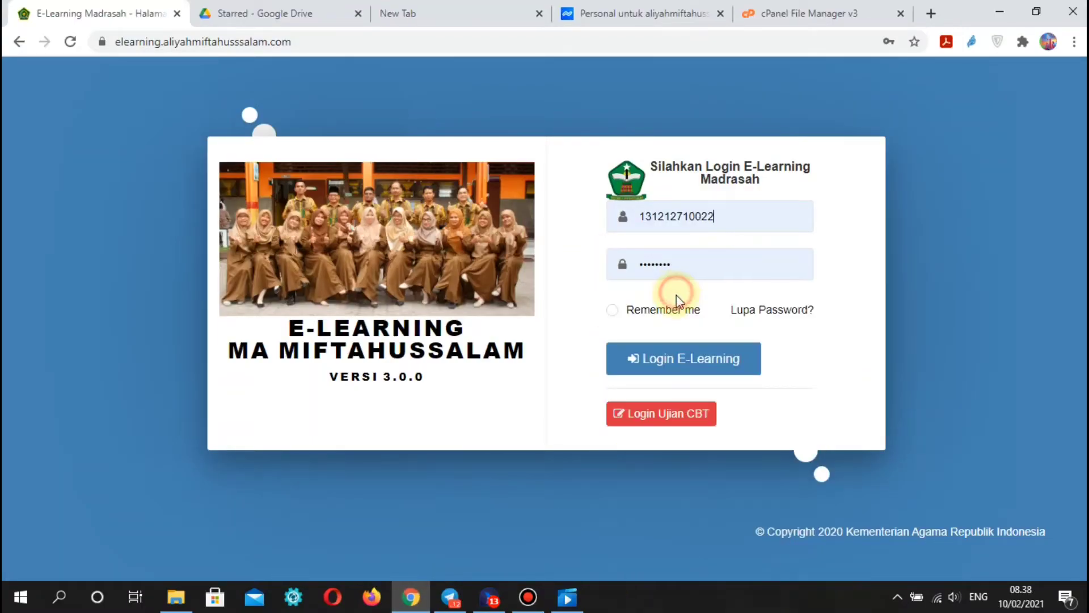
{"action": "left_click", "coordinate": [654, 363]}
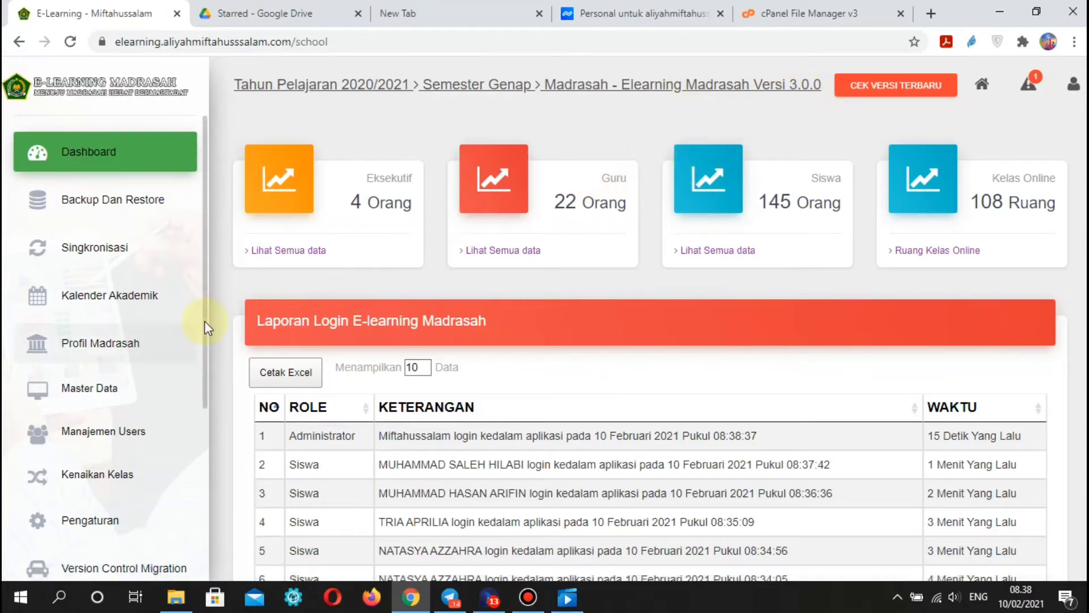
Look through the administrator dashboard, its navigation entries, and the Pengaturan and Singkronisasi pages.
{"action": "scroll", "coordinate": [286, 407], "scroll_direction": "down", "scroll_amount": 1}
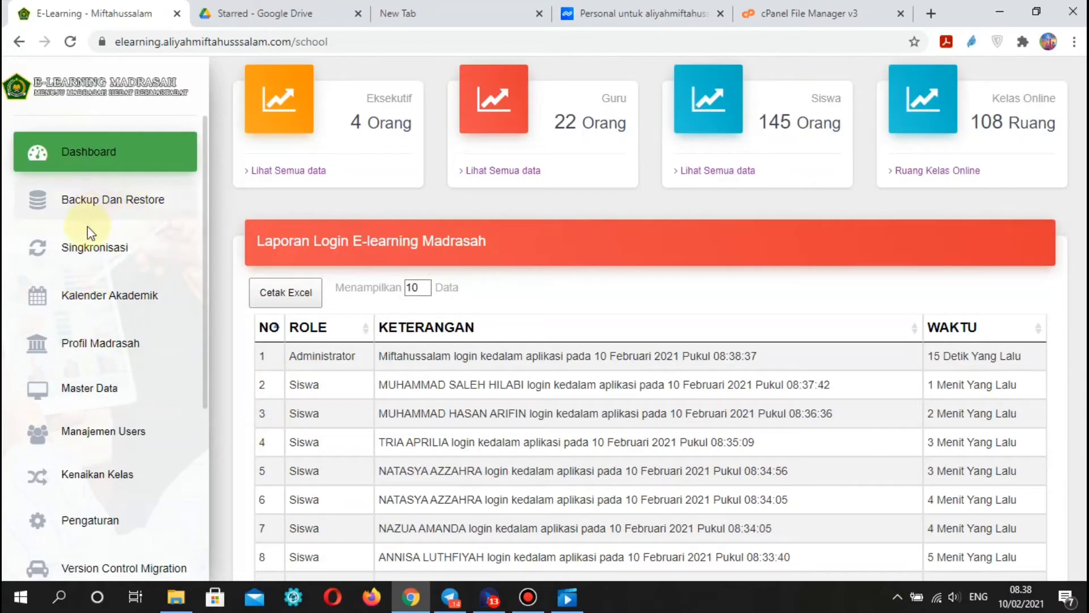
{"action": "scroll", "coordinate": [88, 272], "scroll_direction": "down", "scroll_amount": 2}
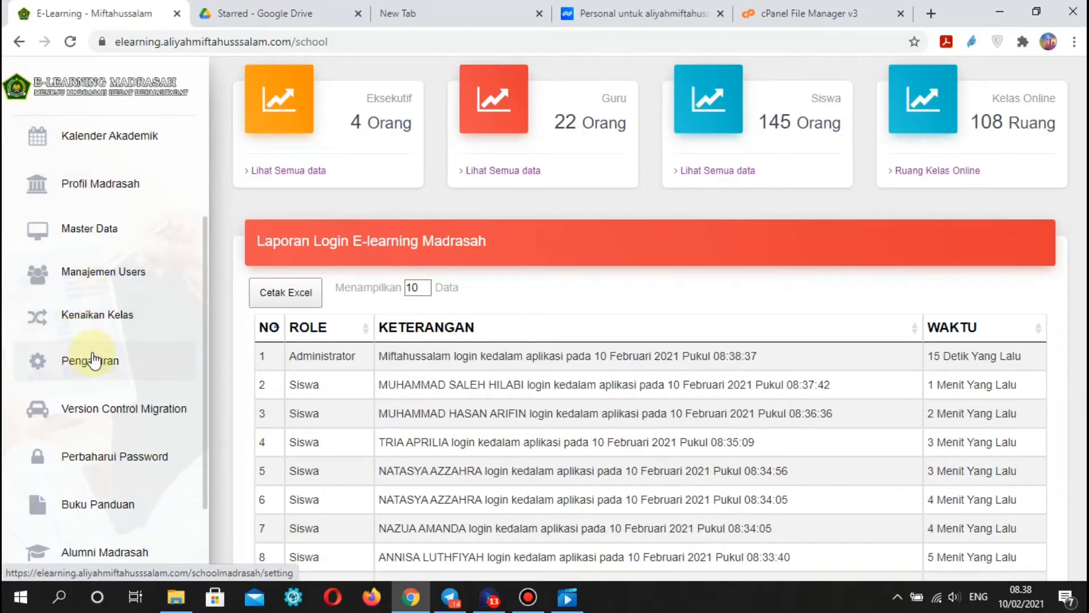
{"action": "left_click", "coordinate": [61, 364]}
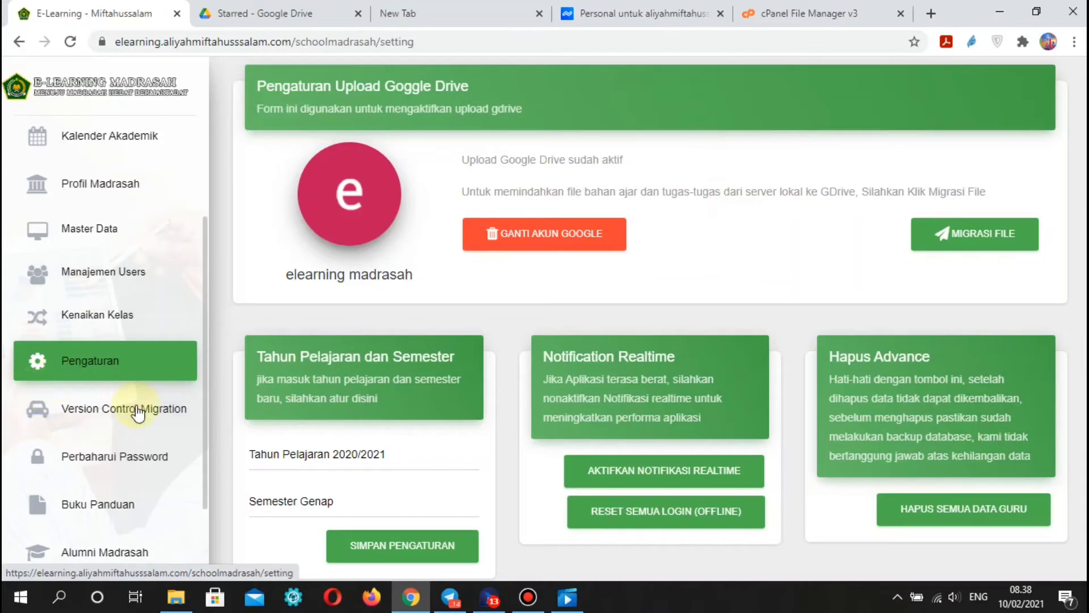
{"action": "scroll", "coordinate": [108, 382], "scroll_direction": "down", "scroll_amount": 2}
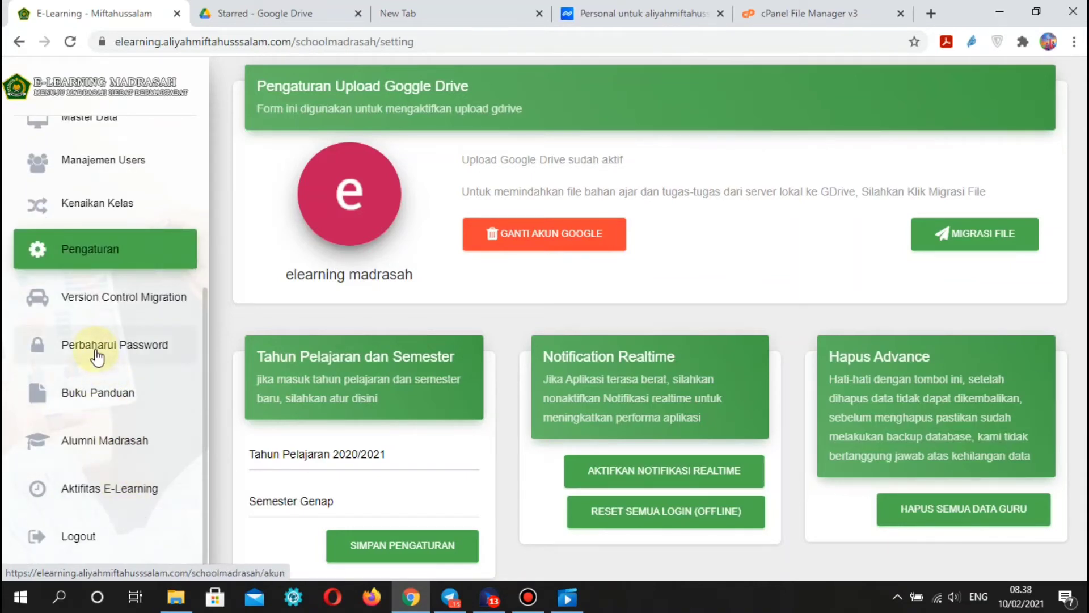
{"action": "scroll", "coordinate": [98, 358], "scroll_direction": "up", "scroll_amount": 4}
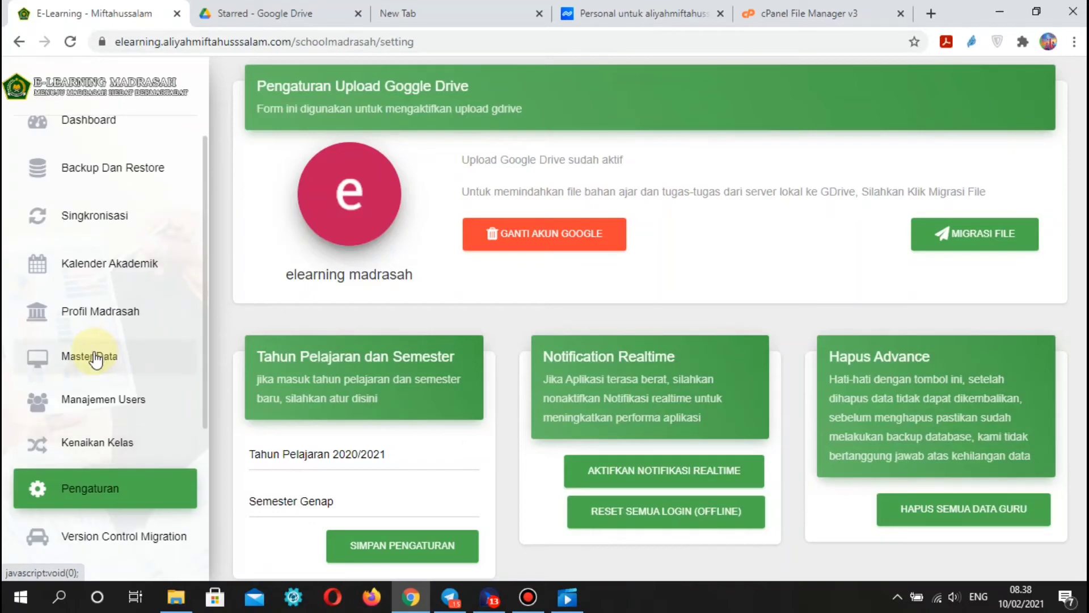
{"action": "scroll", "coordinate": [108, 188], "scroll_direction": "up", "scroll_amount": 1}
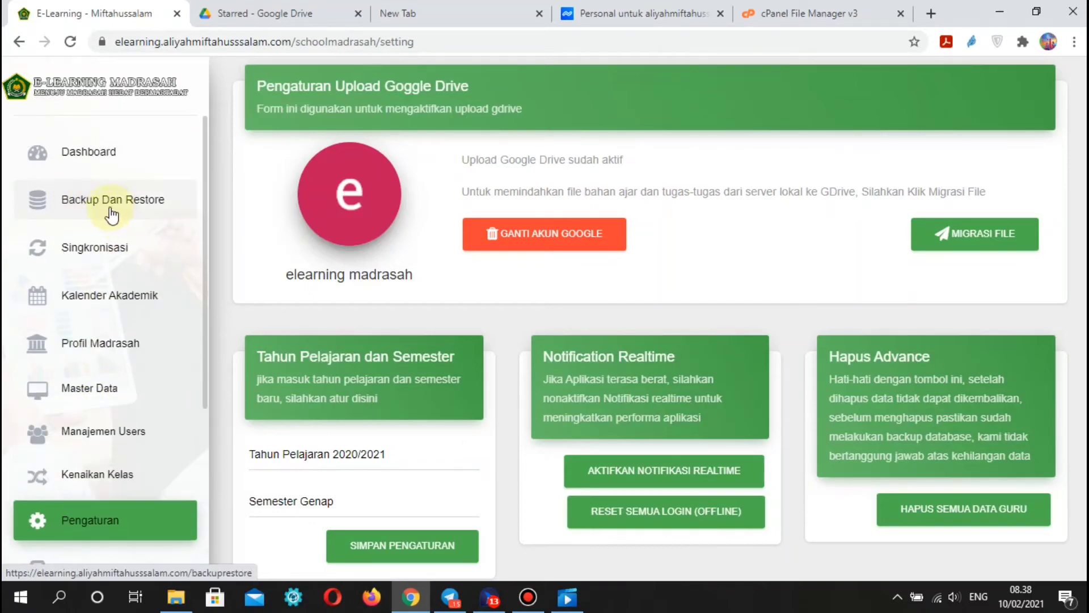
{"action": "left_click", "coordinate": [93, 255]}
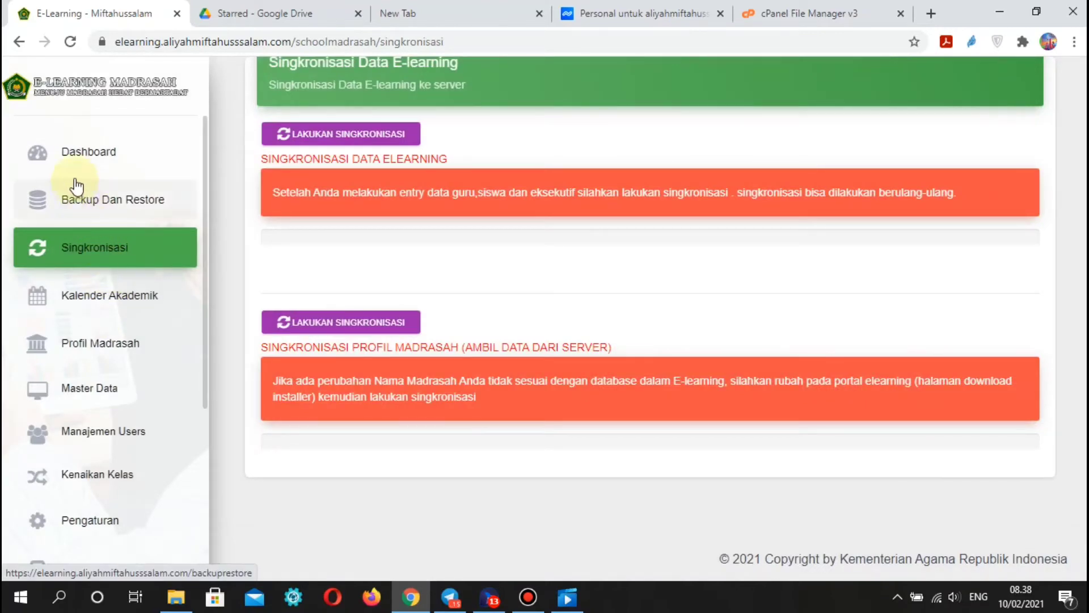
{"action": "left_click", "coordinate": [73, 163]}
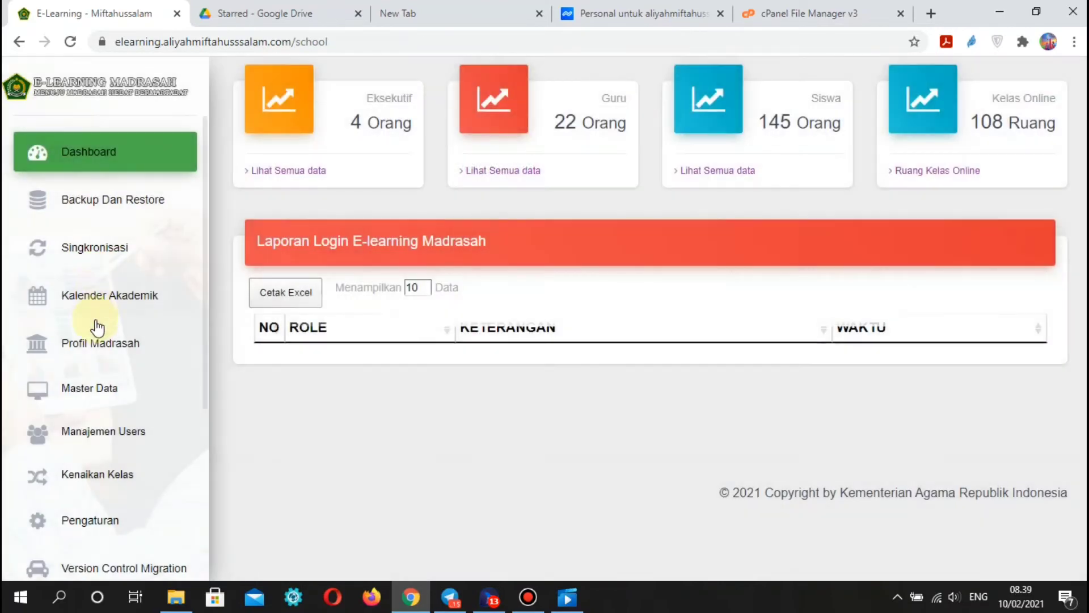
Review the Ruang Kelas list under Master Data and the Data Siswa and Data Guru lists under Manajemen Users.
{"action": "left_click", "coordinate": [83, 388]}
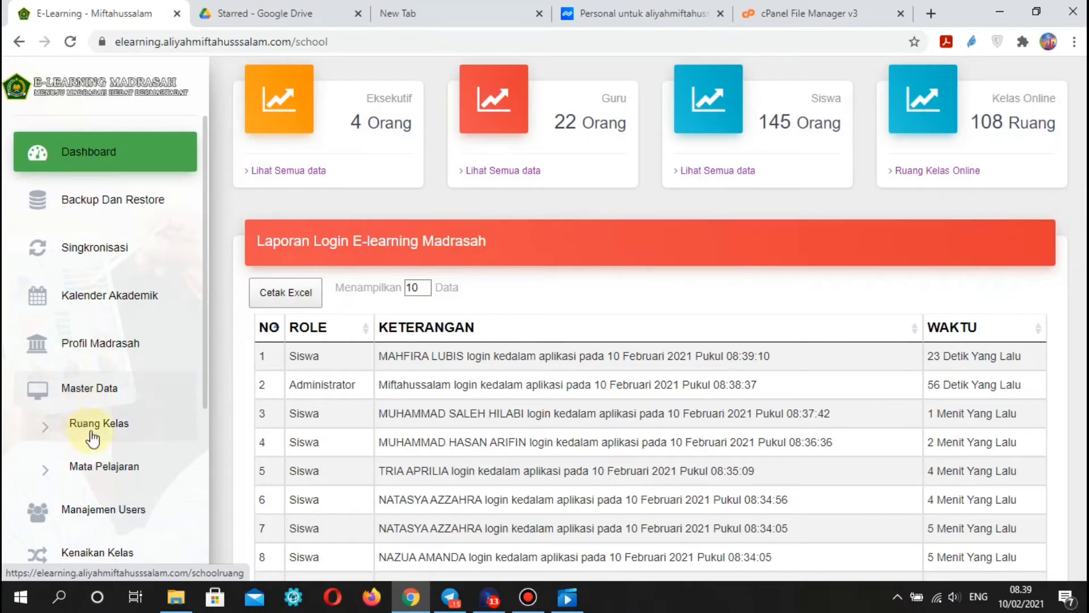
{"action": "left_click", "coordinate": [92, 434]}
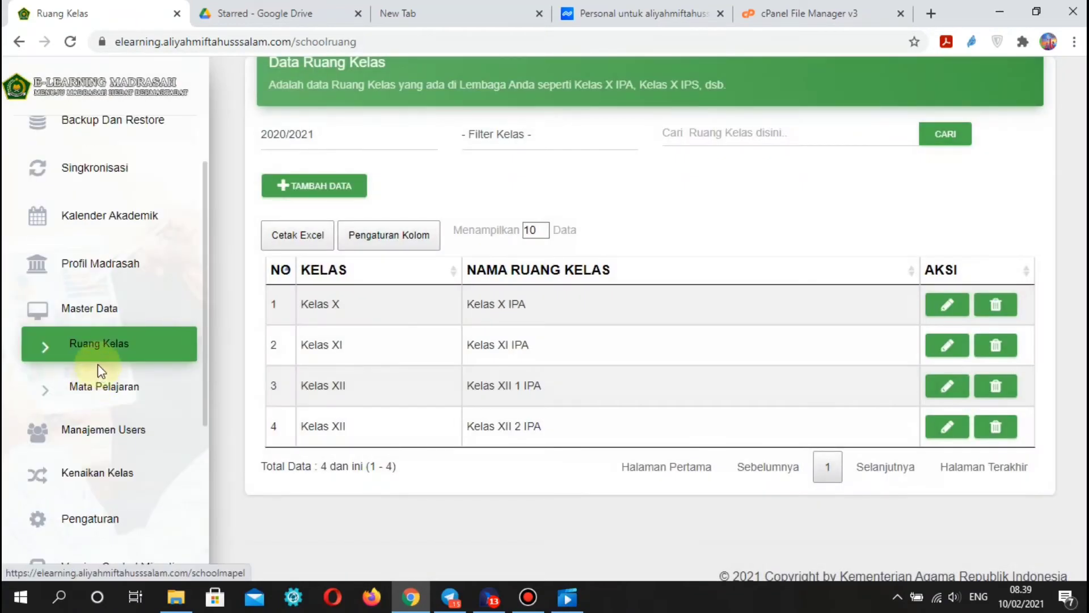
{"action": "scroll", "coordinate": [97, 374], "scroll_direction": "down", "scroll_amount": 3}
{"action": "left_click", "coordinate": [88, 271]}
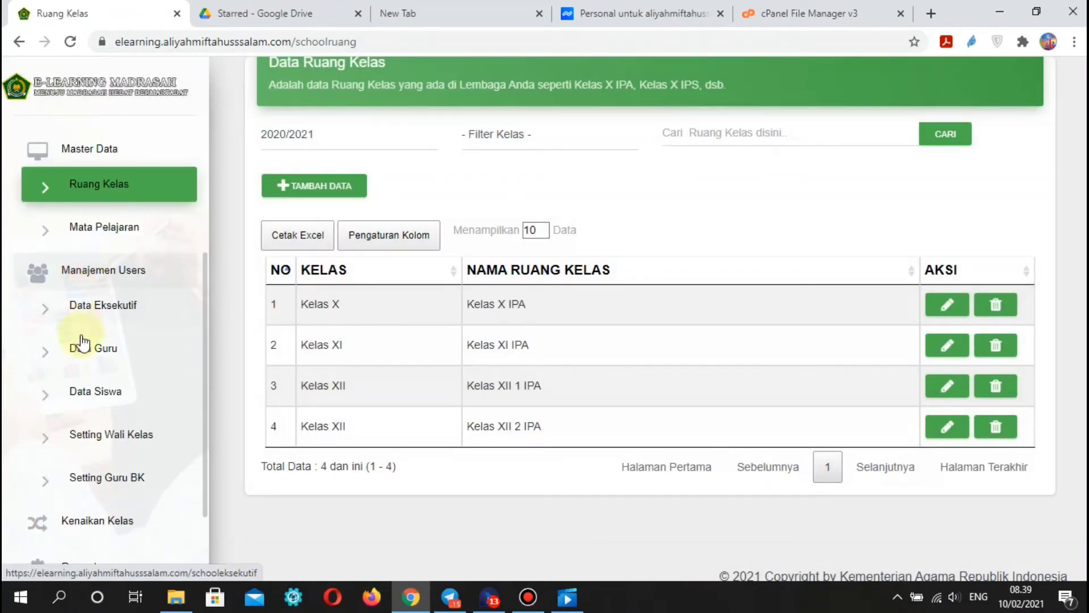
{"action": "left_click", "coordinate": [90, 391]}
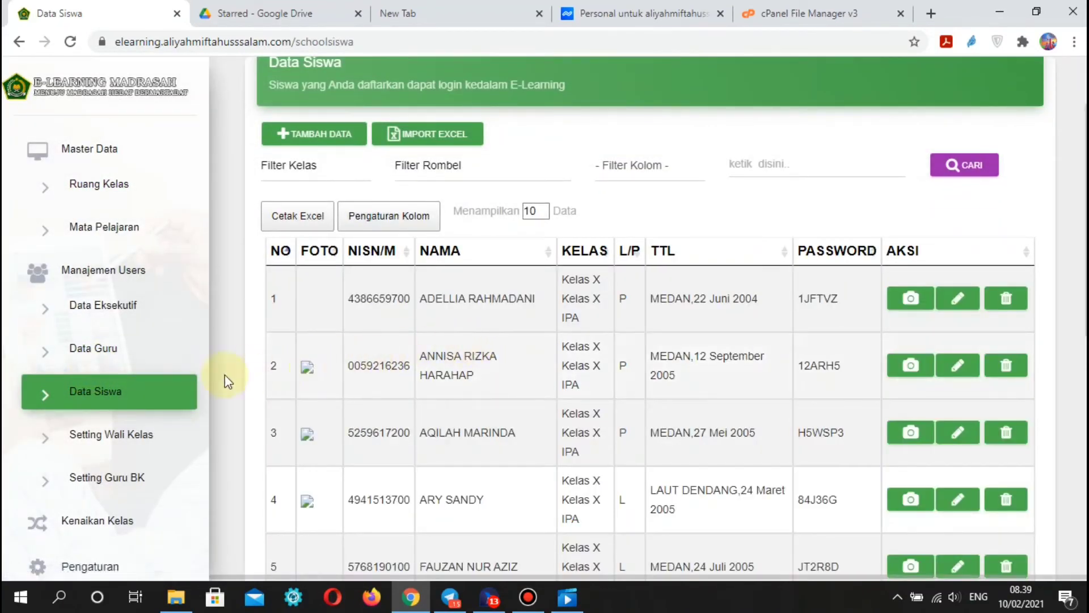
{"action": "scroll", "coordinate": [116, 413], "scroll_direction": "down", "scroll_amount": 2}
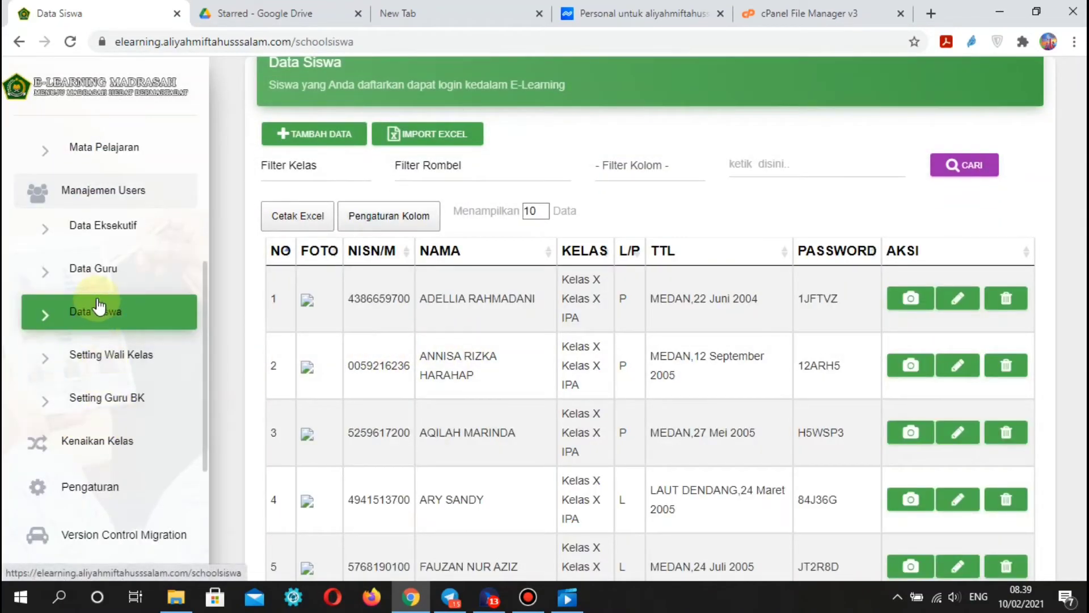
{"action": "left_click", "coordinate": [93, 267]}
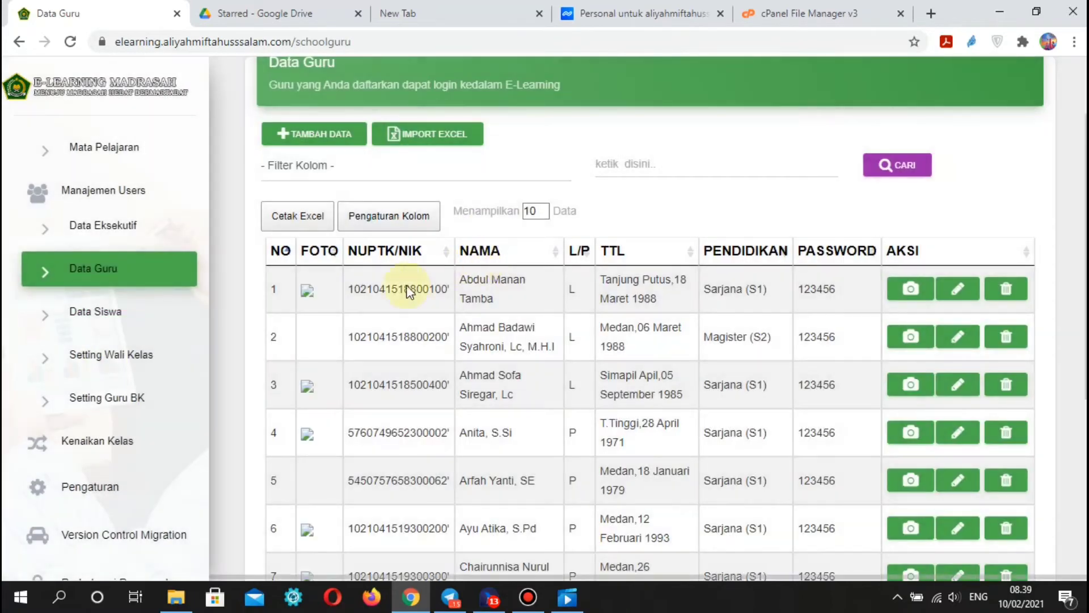
{"action": "scroll", "coordinate": [90, 335], "scroll_direction": "up", "scroll_amount": 5}
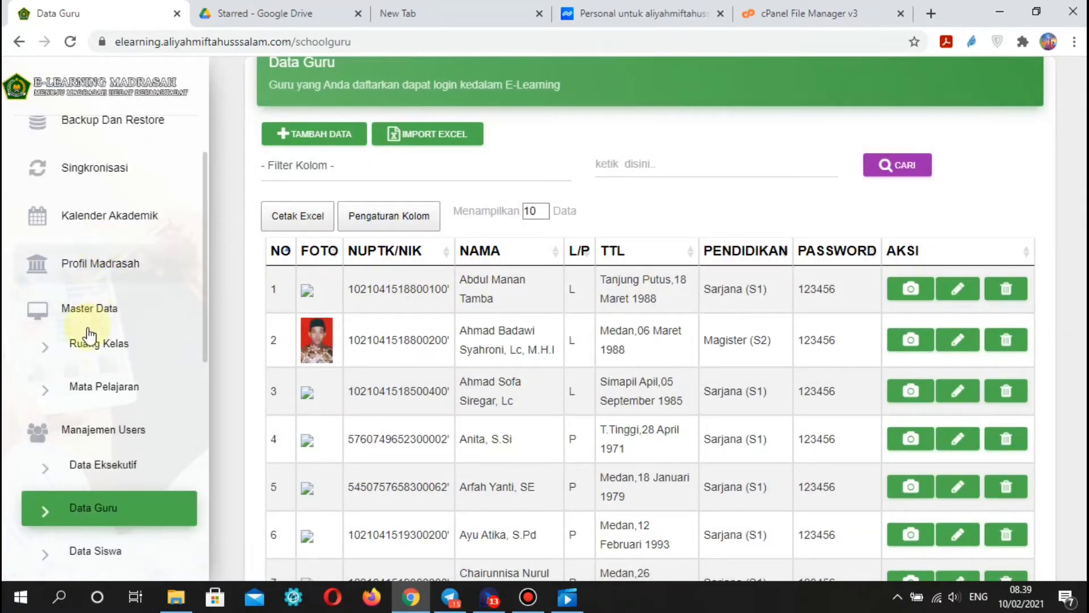
{"action": "left_click", "coordinate": [83, 432]}
{"action": "left_click", "coordinate": [72, 315]}
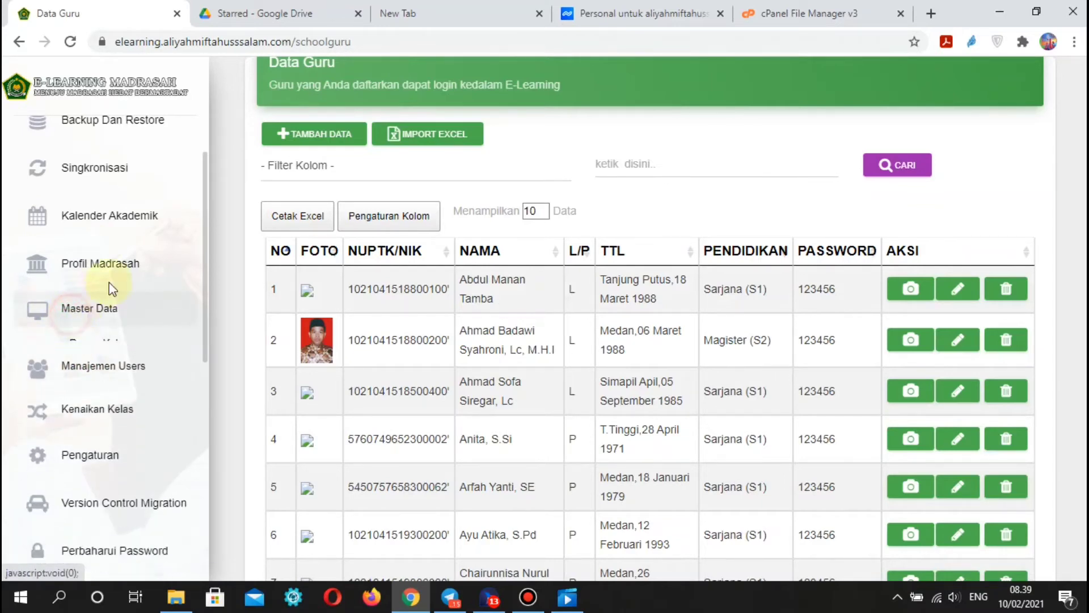
Remove the connected Google account from the Google Drive upload settings in Pengaturan and confirm the account change.
{"action": "scroll", "coordinate": [80, 422], "scroll_direction": "down", "scroll_amount": 3}
{"action": "left_click", "coordinate": [84, 280]}
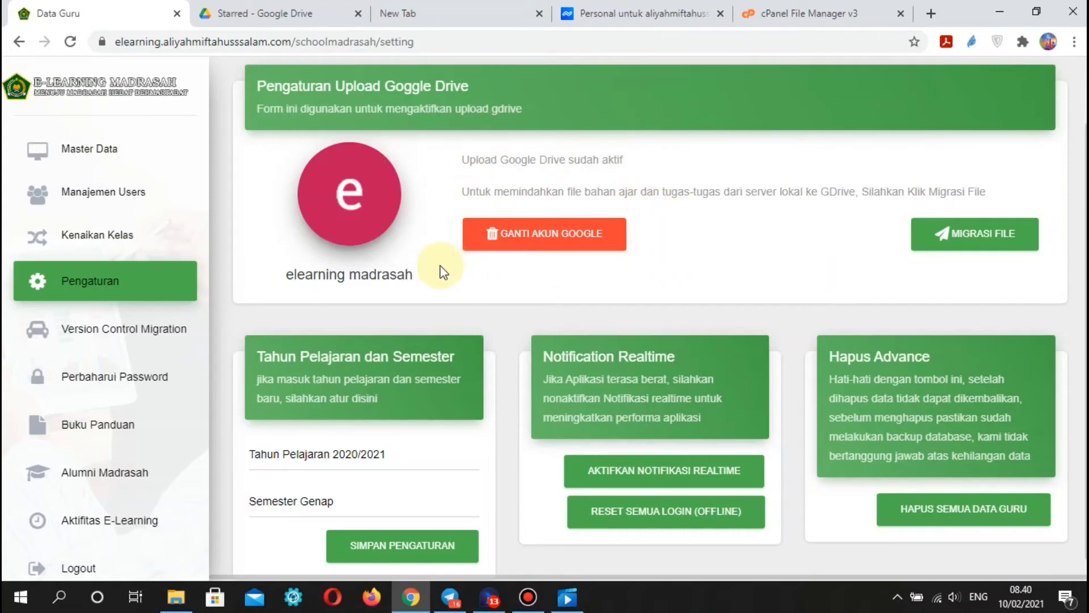
{"action": "left_click", "coordinate": [543, 243]}
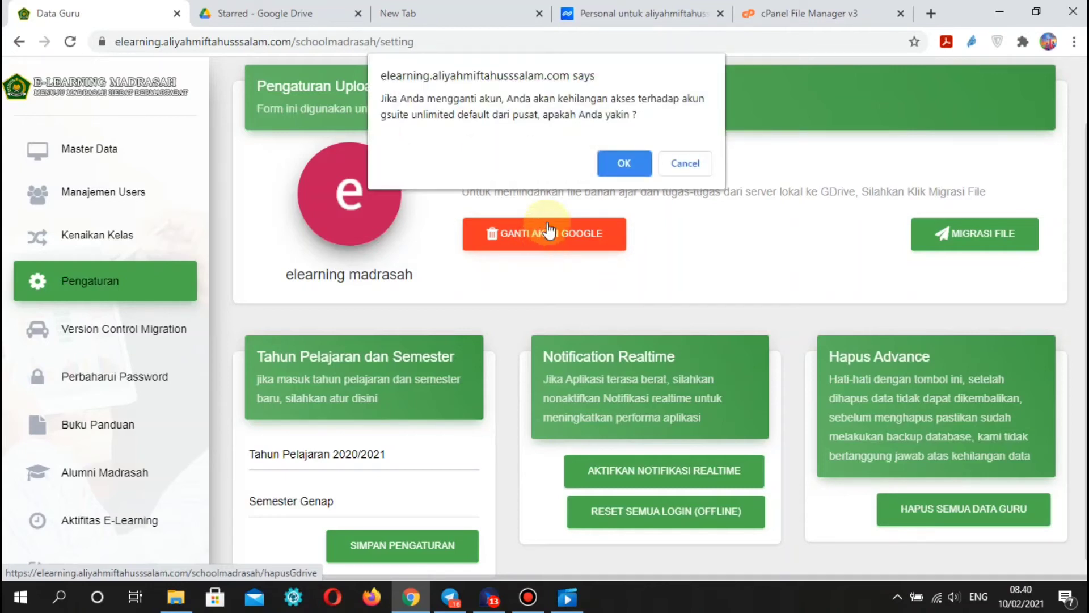
{"action": "left_click", "coordinate": [623, 165]}
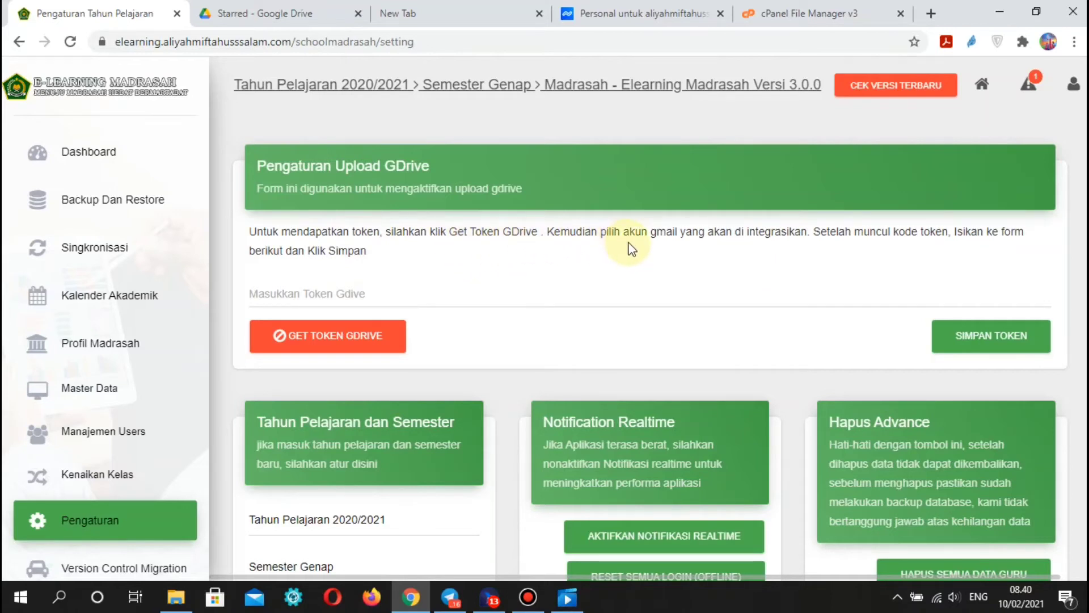
Request a GDrive token with the madrasah.kemenag.go.id admin account and allow E-learning Madrasah to access its Google Drive.
{"action": "left_click", "coordinate": [309, 335]}
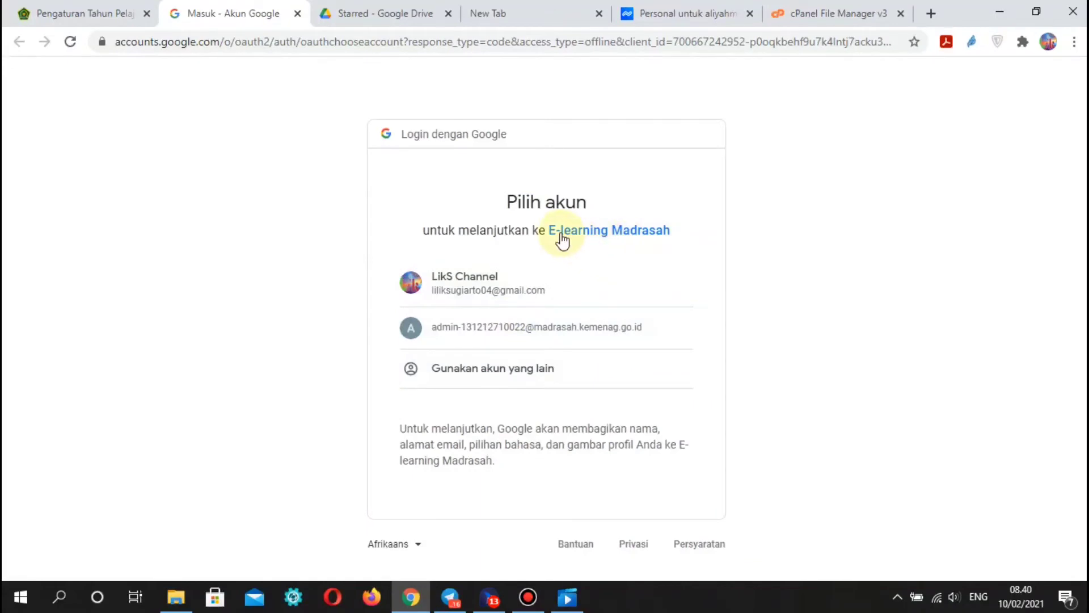
{"action": "left_click", "coordinate": [508, 340]}
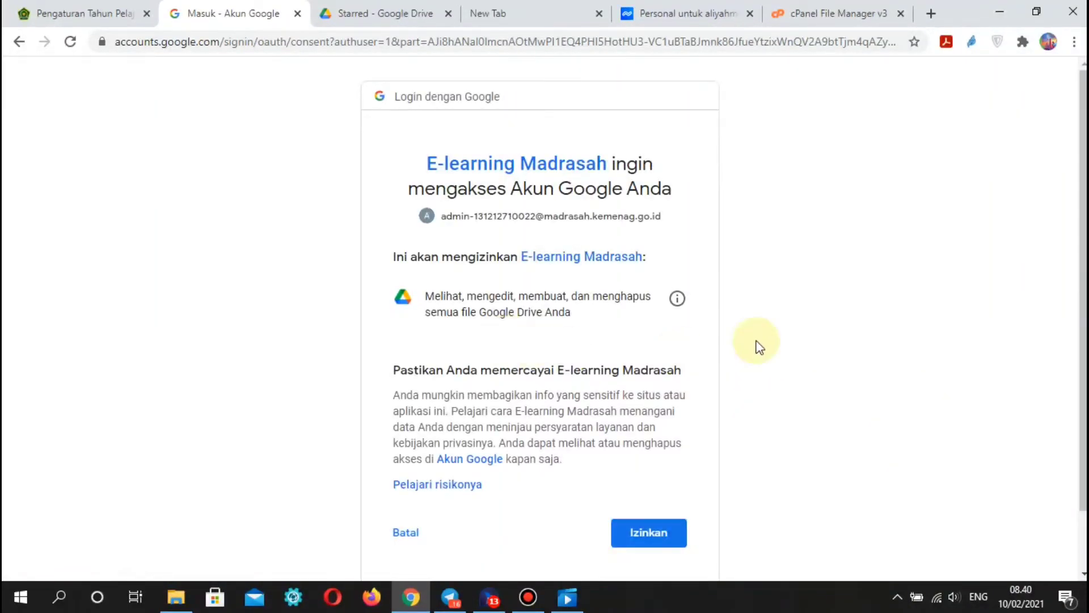
{"action": "scroll", "coordinate": [602, 380], "scroll_direction": "down", "scroll_amount": 1}
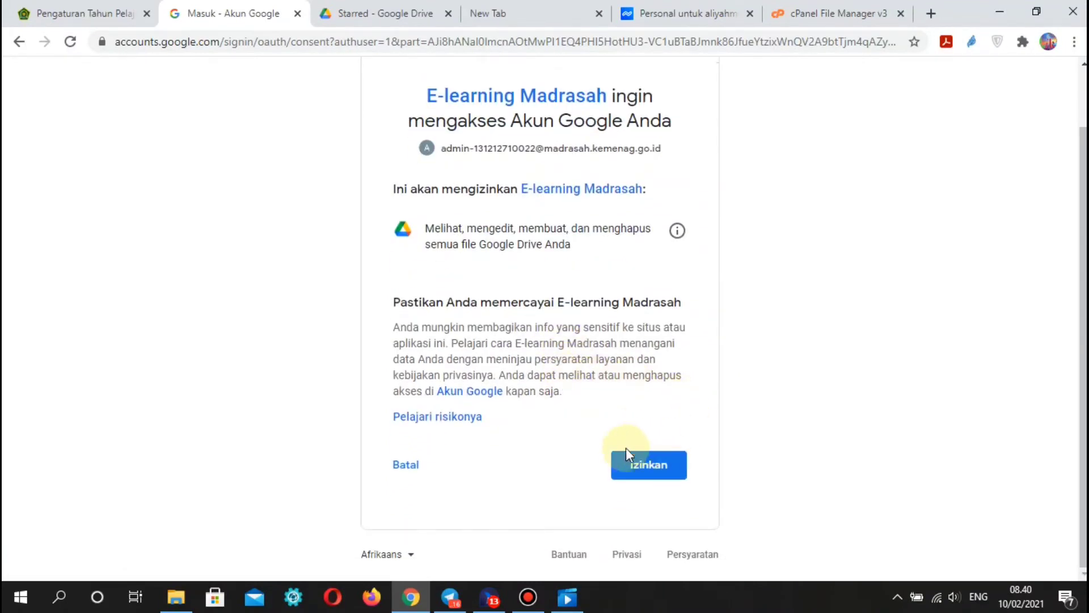
{"action": "left_click", "coordinate": [638, 460]}
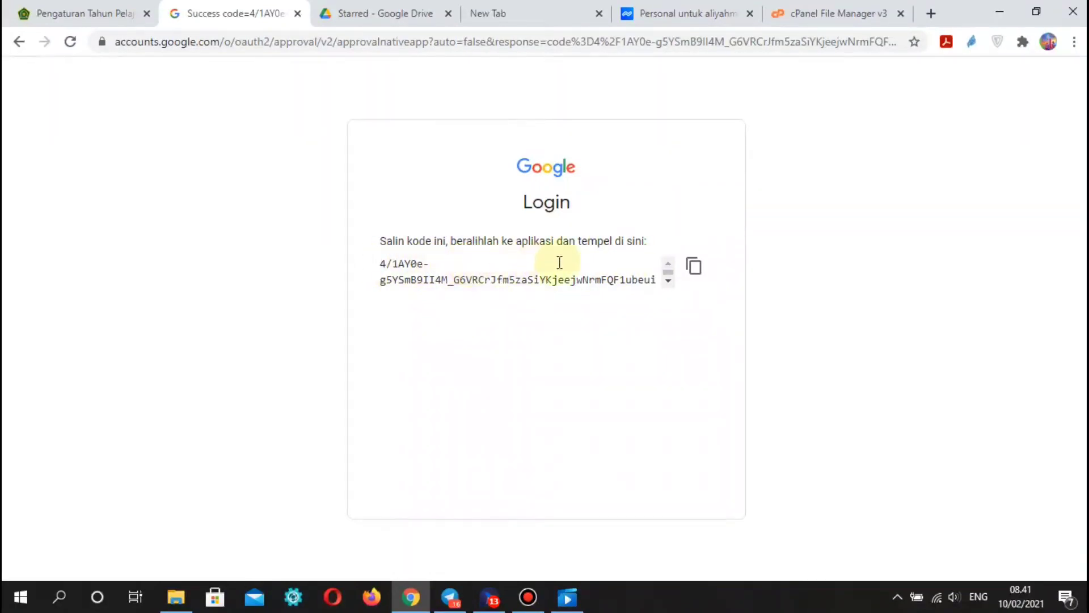
Copy the Google authorization code and paste it into the GDrive token field in the Pengaturan Upload GDrive form.
{"action": "left_click", "coordinate": [694, 268]}
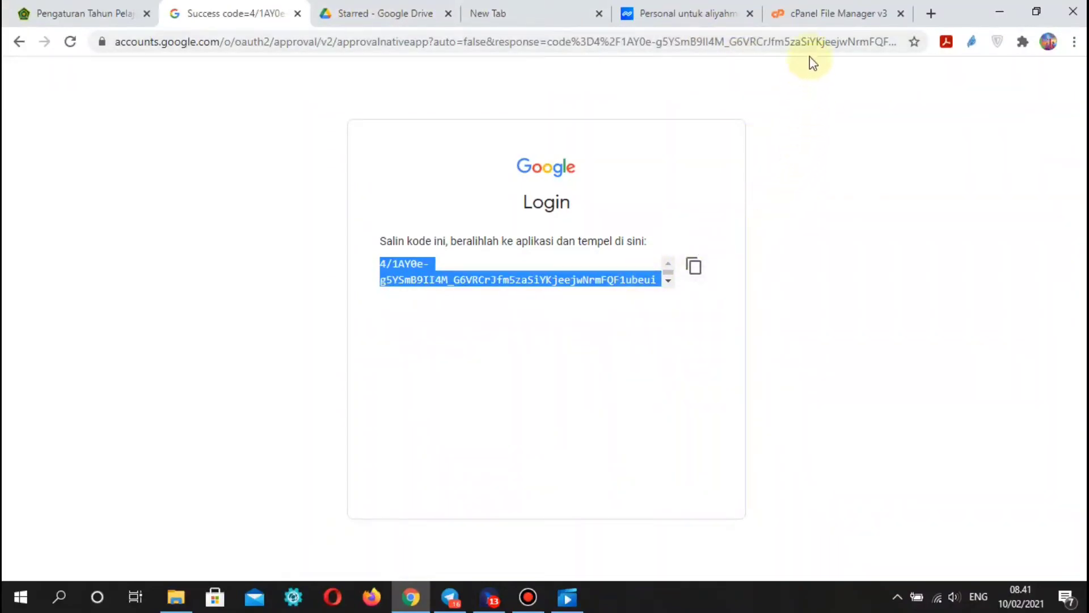
{"action": "left_click", "coordinate": [78, 17]}
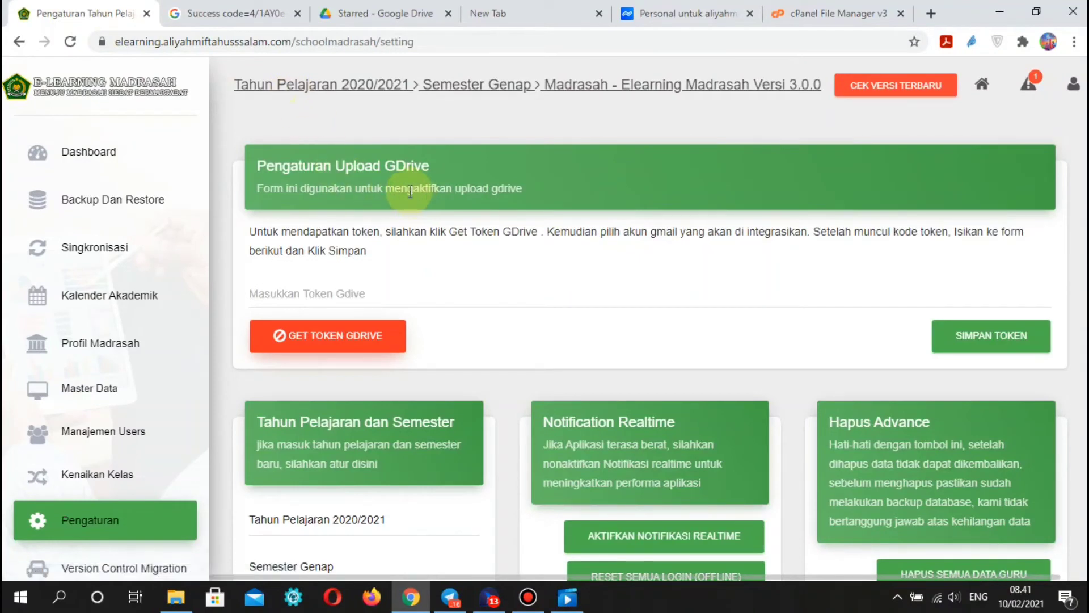
{"action": "left_click", "coordinate": [273, 292]}
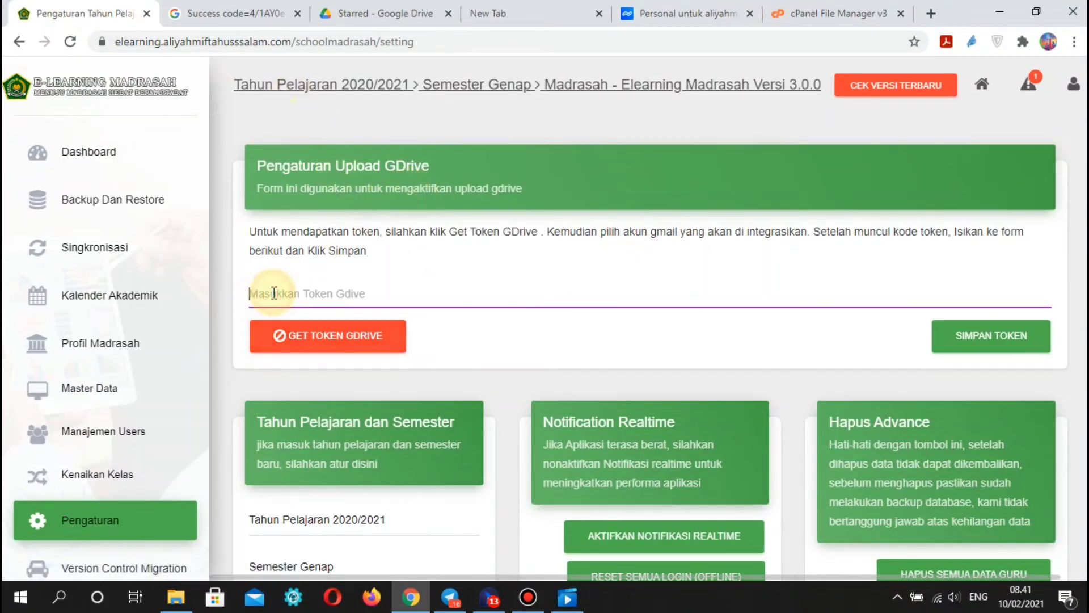
{"action": "right_click", "coordinate": [272, 292]}
{"action": "left_click", "coordinate": [329, 415]}
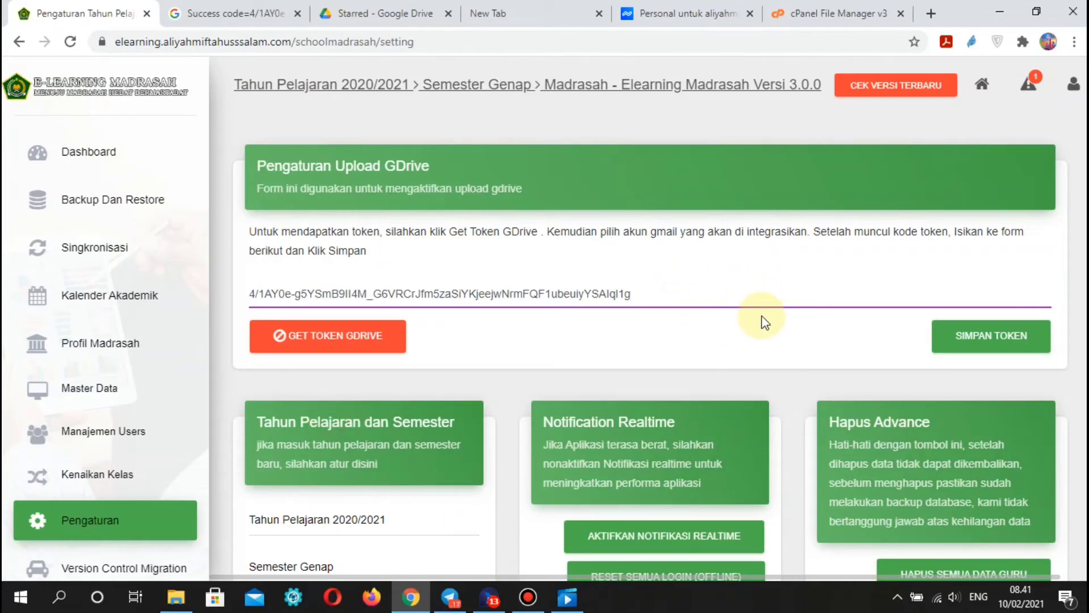
Save the GDrive token in Pengaturan and start migrating the locally stored files to Google Drive.
{"action": "left_click", "coordinate": [963, 338]}
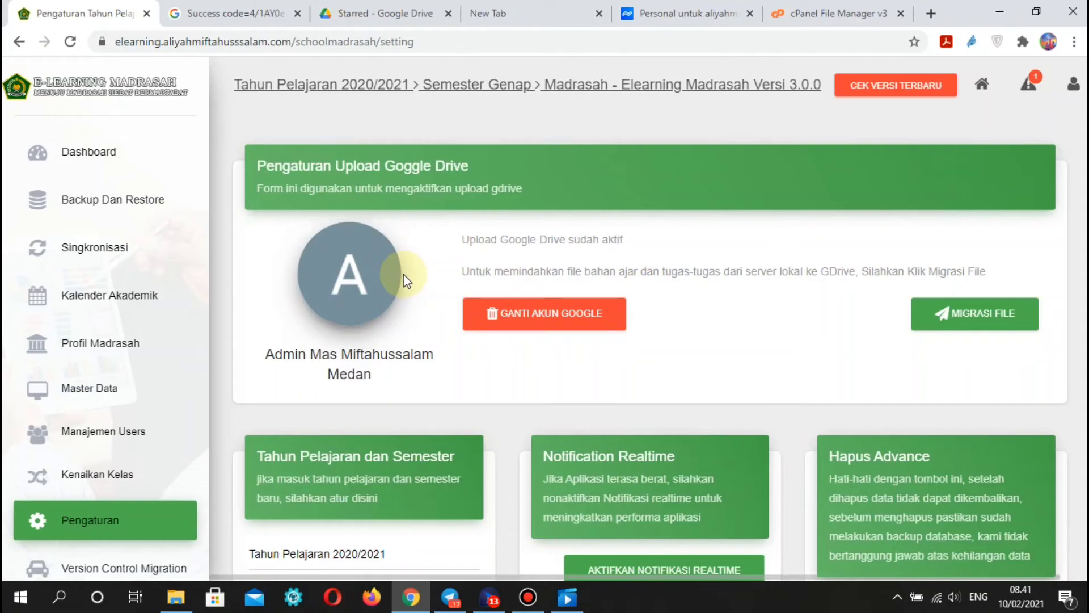
{"action": "left_click", "coordinate": [976, 321]}
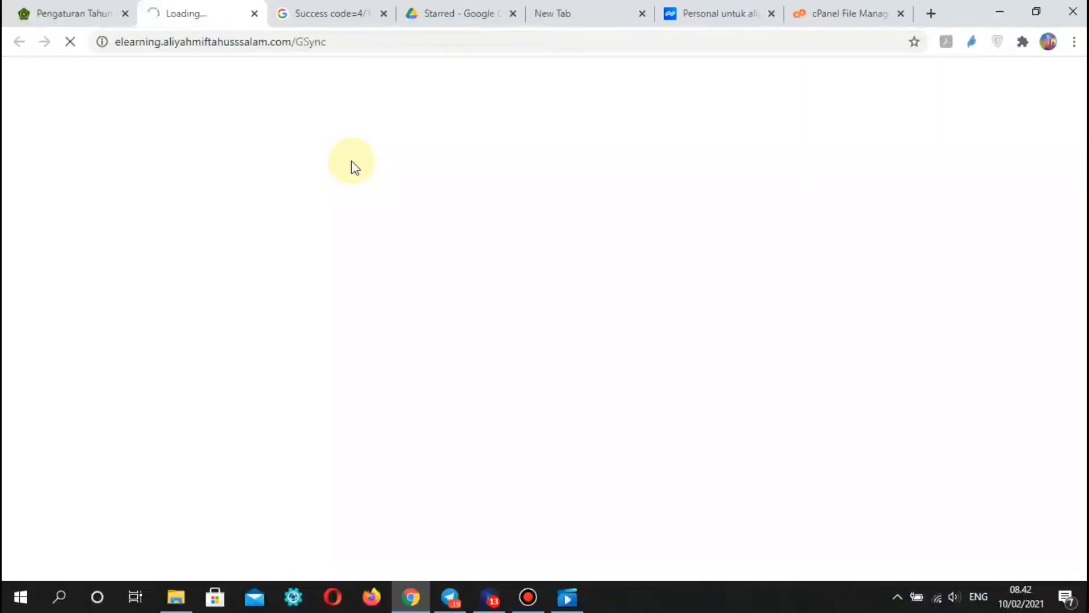
Review the migration log on the Halaman Migrasi GDrive page down to the Durasi Proses line.
{"action": "left_click", "coordinate": [66, 18]}
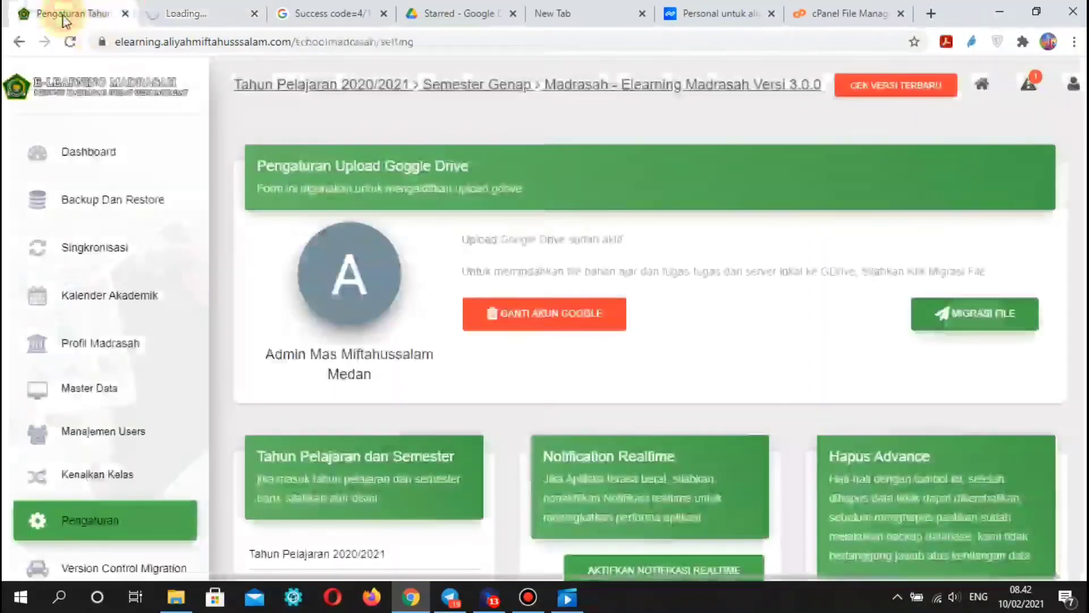
{"action": "left_click", "coordinate": [182, 12]}
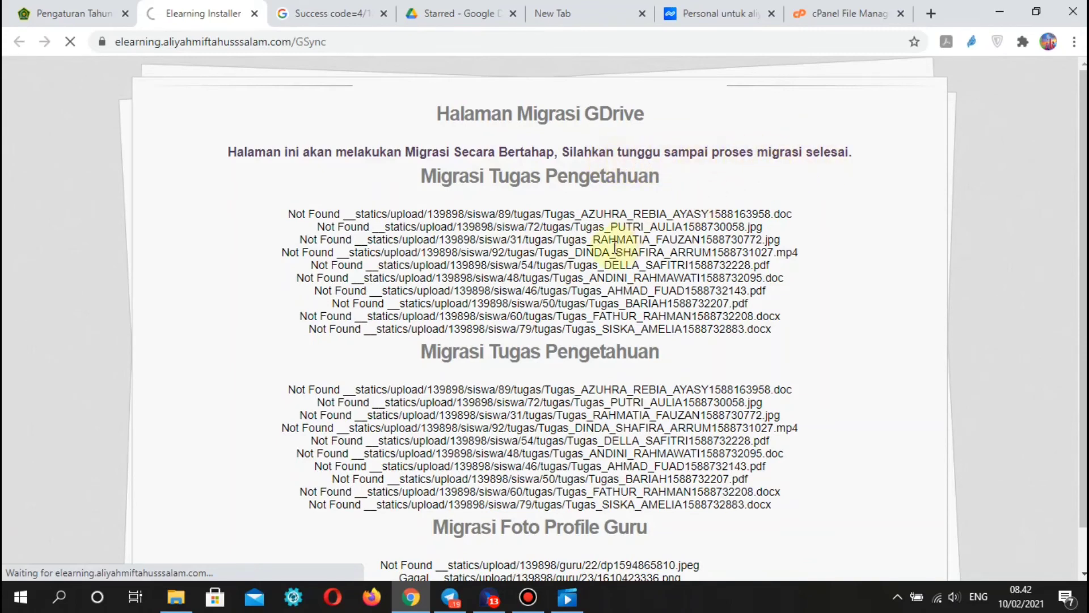
{"action": "scroll", "coordinate": [579, 301], "scroll_direction": "down", "scroll_amount": 1}
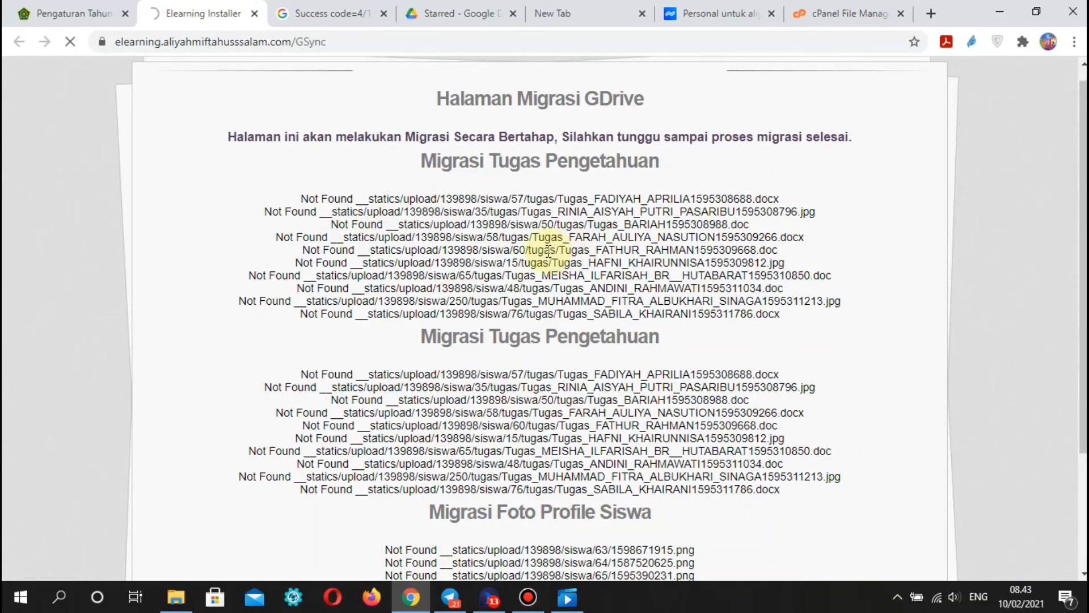
{"action": "scroll", "coordinate": [579, 306], "scroll_direction": "down", "scroll_amount": 3}
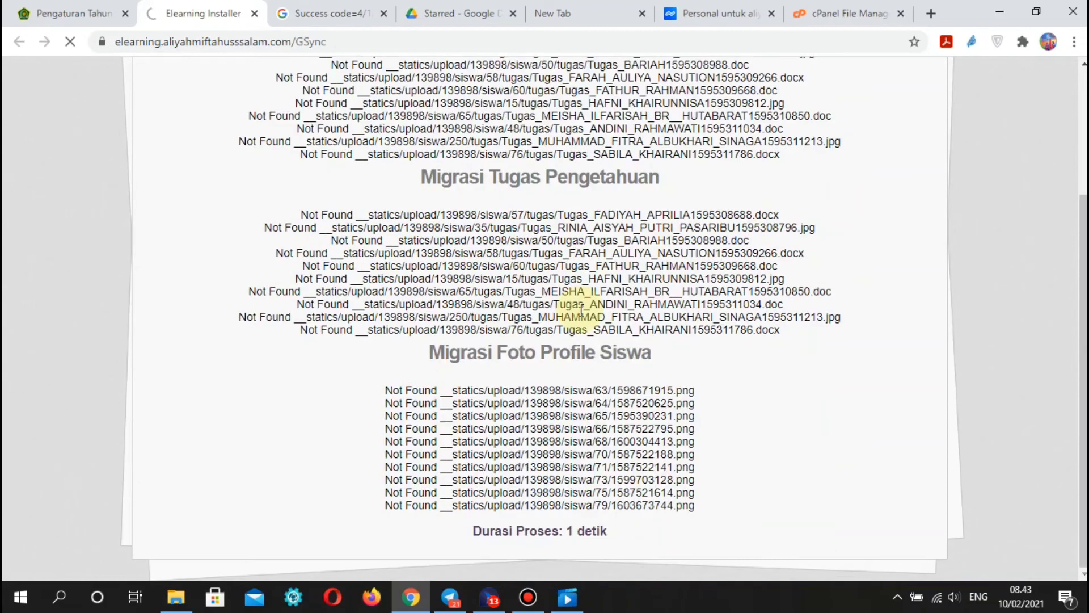
{"action": "left_click", "coordinate": [567, 596]}
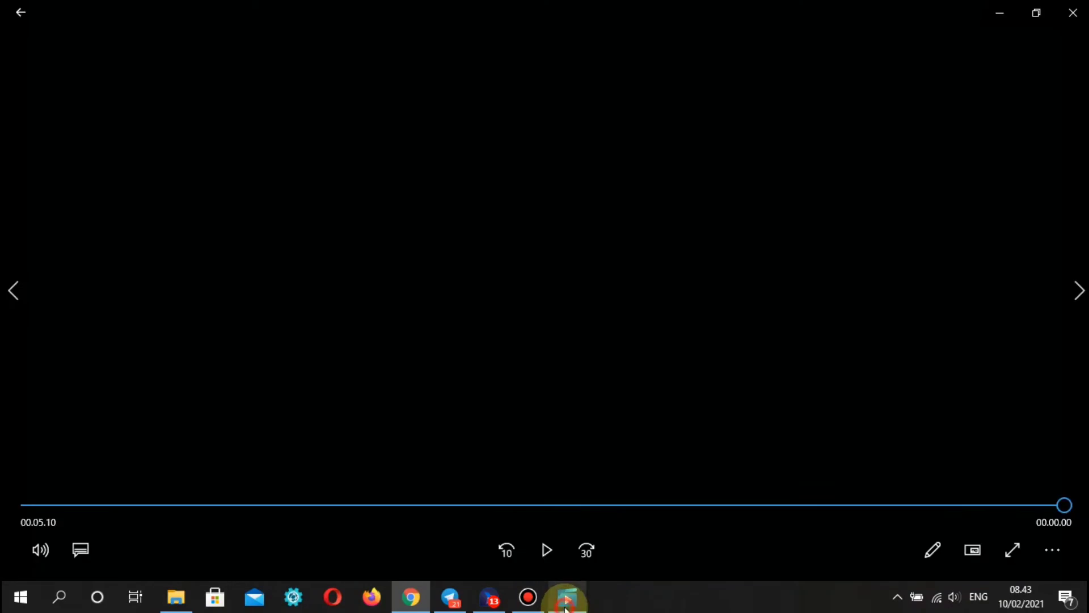
{"action": "left_click", "coordinate": [538, 564]}
{"action": "left_click", "coordinate": [412, 597]}
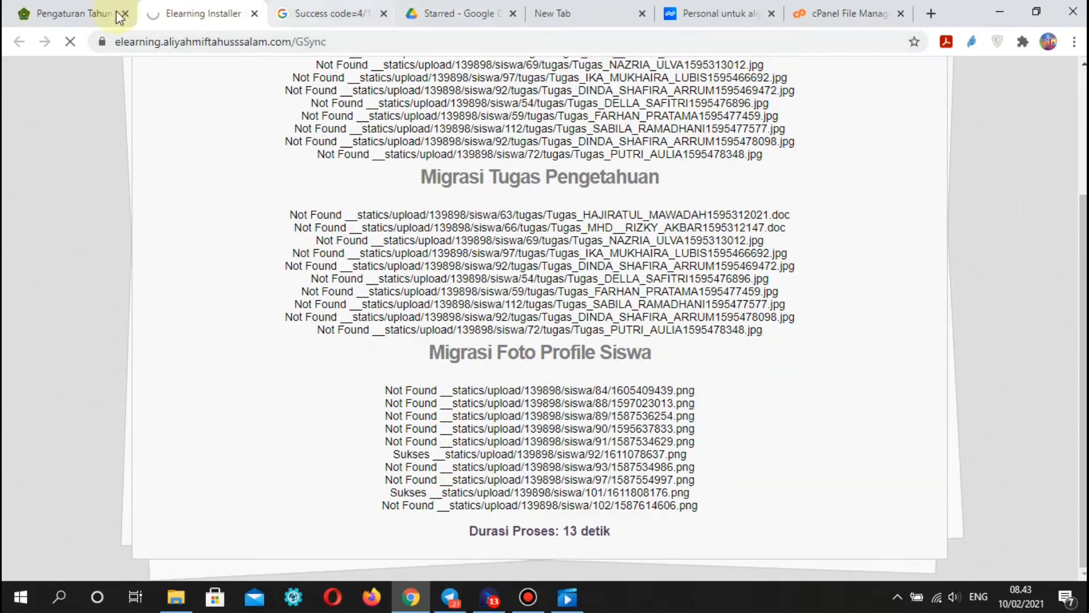
{"action": "left_click", "coordinate": [55, 17]}
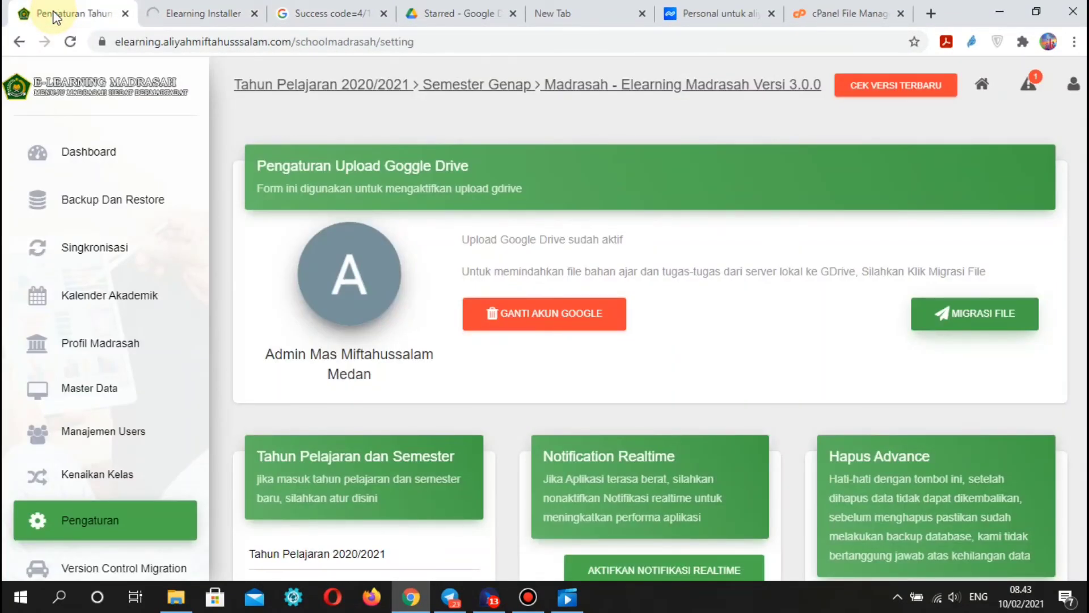
{"action": "left_click", "coordinate": [184, 13]}
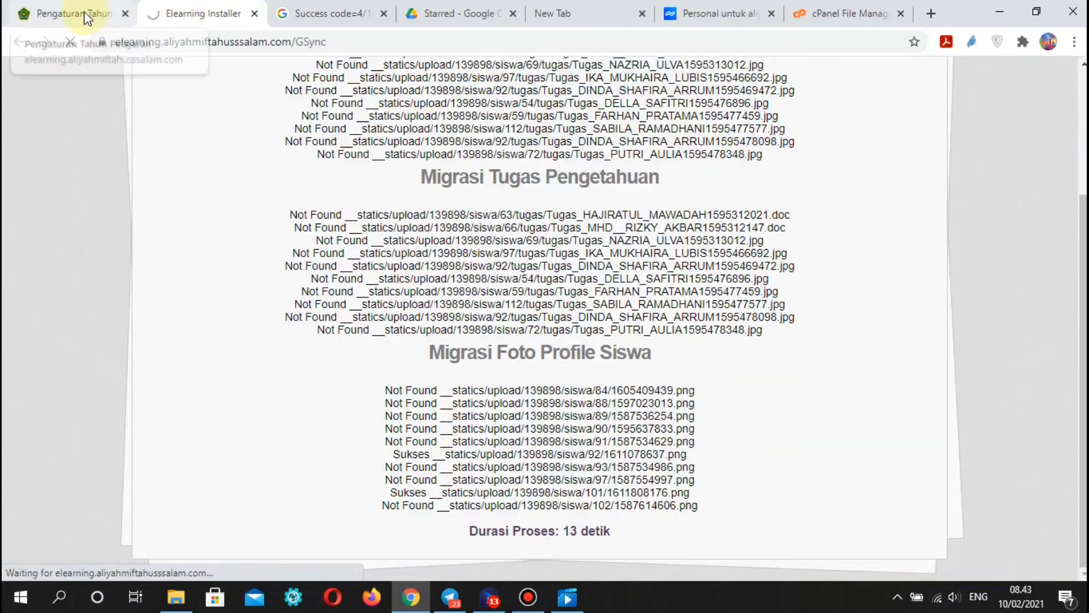
{"action": "left_click", "coordinate": [84, 11]}
{"action": "left_click", "coordinate": [191, 12]}
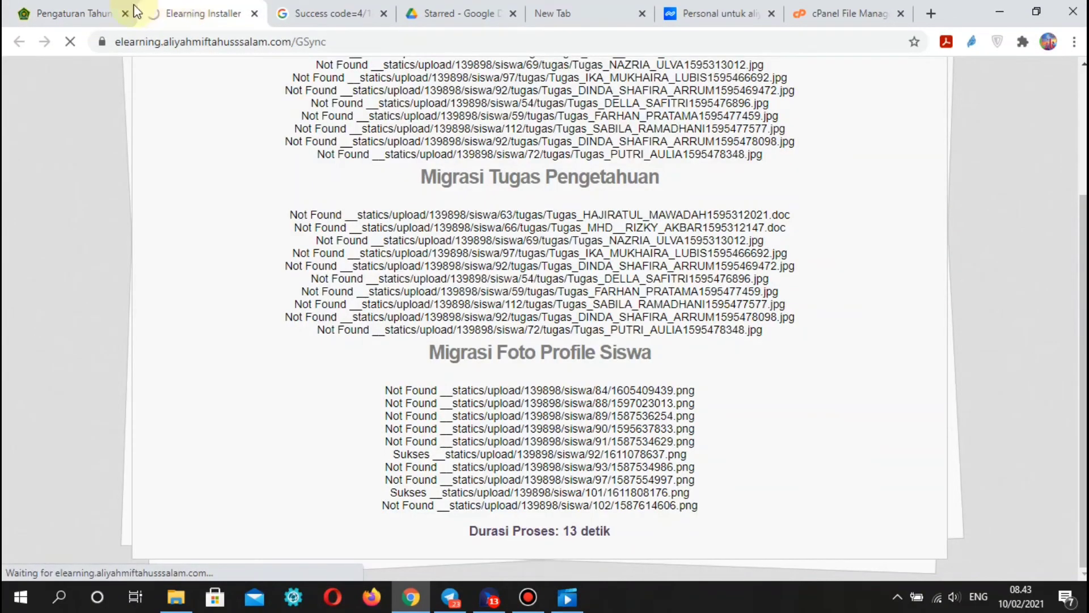
{"action": "left_click", "coordinate": [96, 13]}
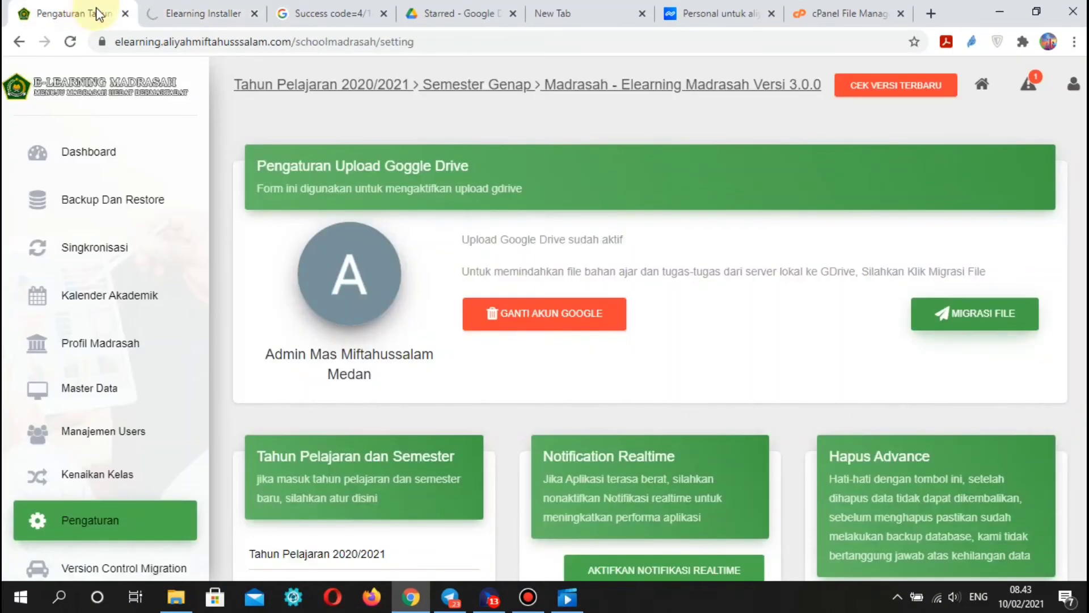
{"action": "left_click", "coordinate": [193, 14]}
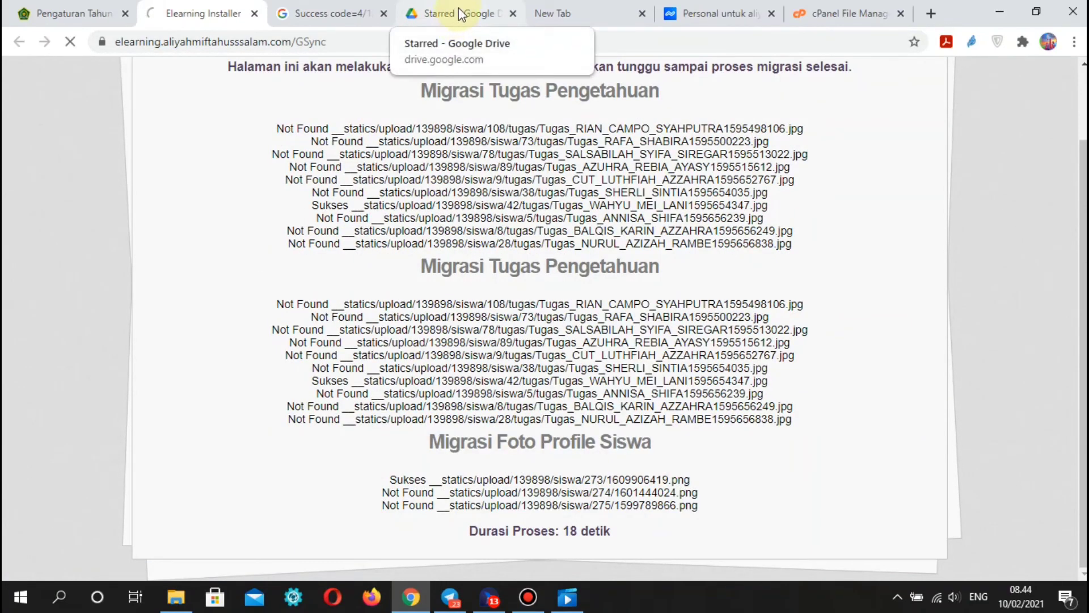
Switch to Google Drive, reload it, dismiss the shared drives notice and show My Drive.
{"action": "left_click", "coordinate": [459, 11]}
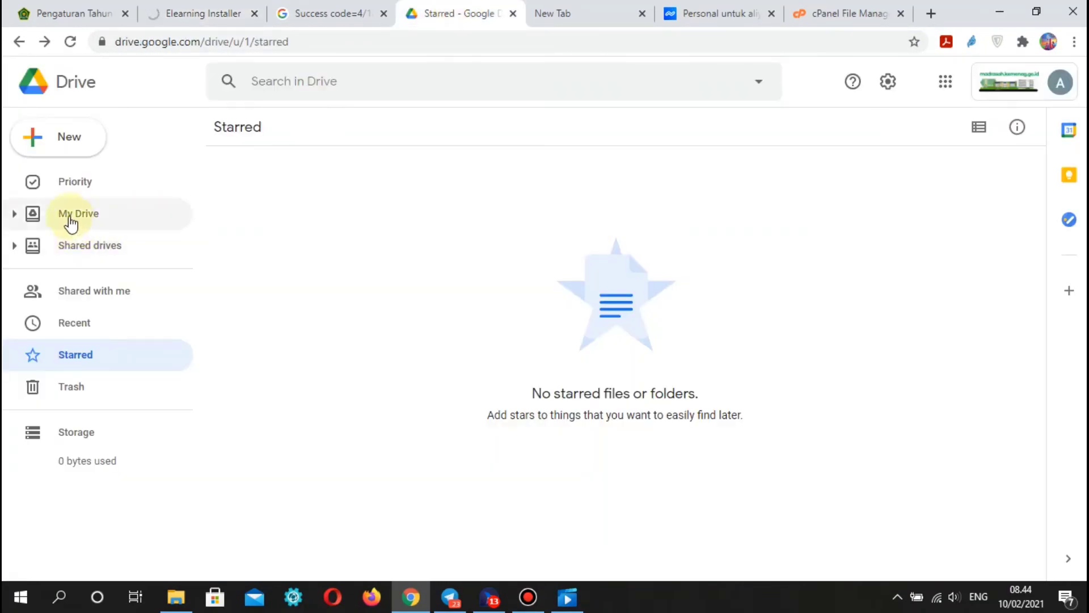
{"action": "left_click", "coordinate": [70, 42]}
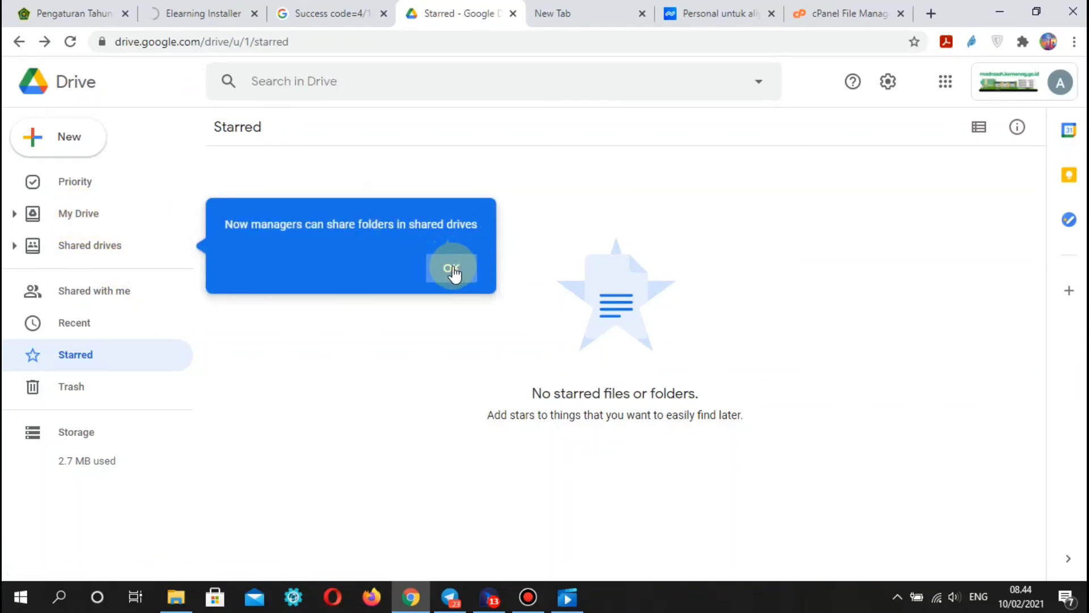
{"action": "left_click", "coordinate": [452, 270]}
{"action": "left_click", "coordinate": [87, 219]}
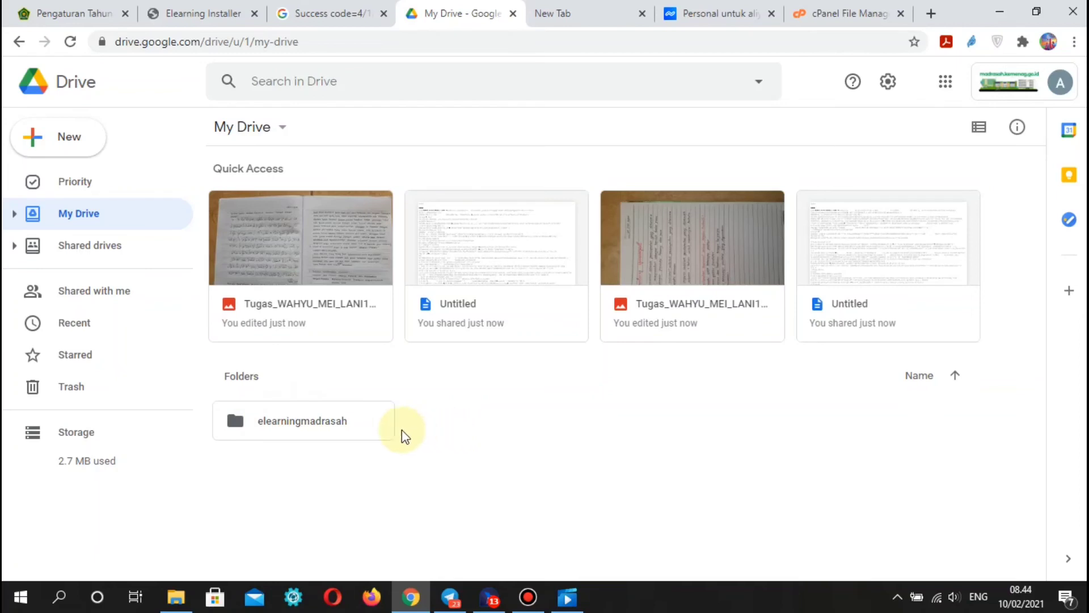
Check the migrated files in elearningmadrasah/__statics/upload/139898/guru/1, and return to My Drive.
{"action": "double_click", "coordinate": [270, 426]}
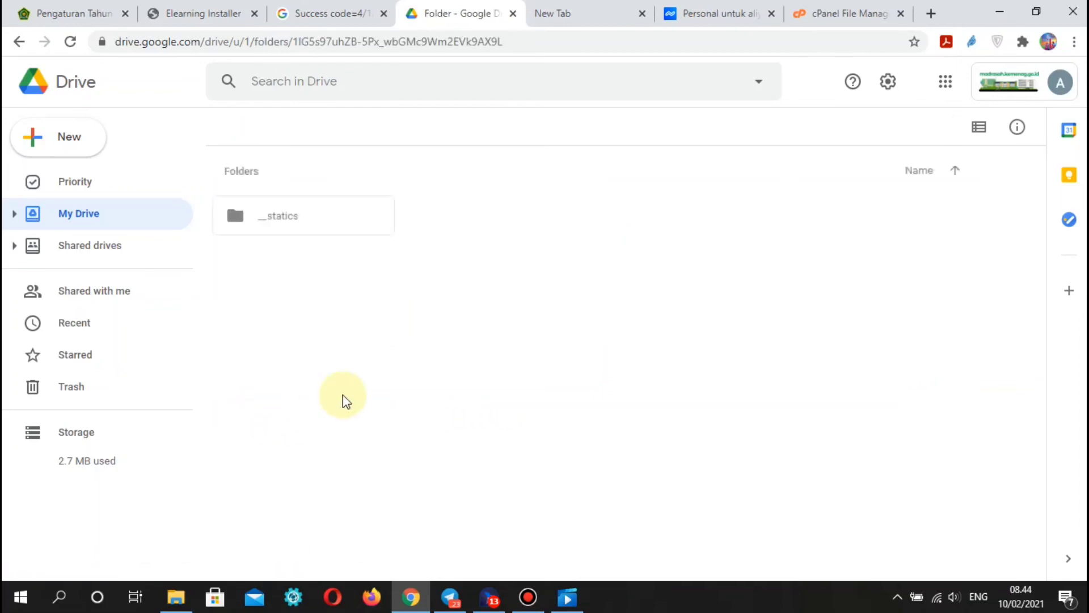
{"action": "double_click", "coordinate": [264, 222]}
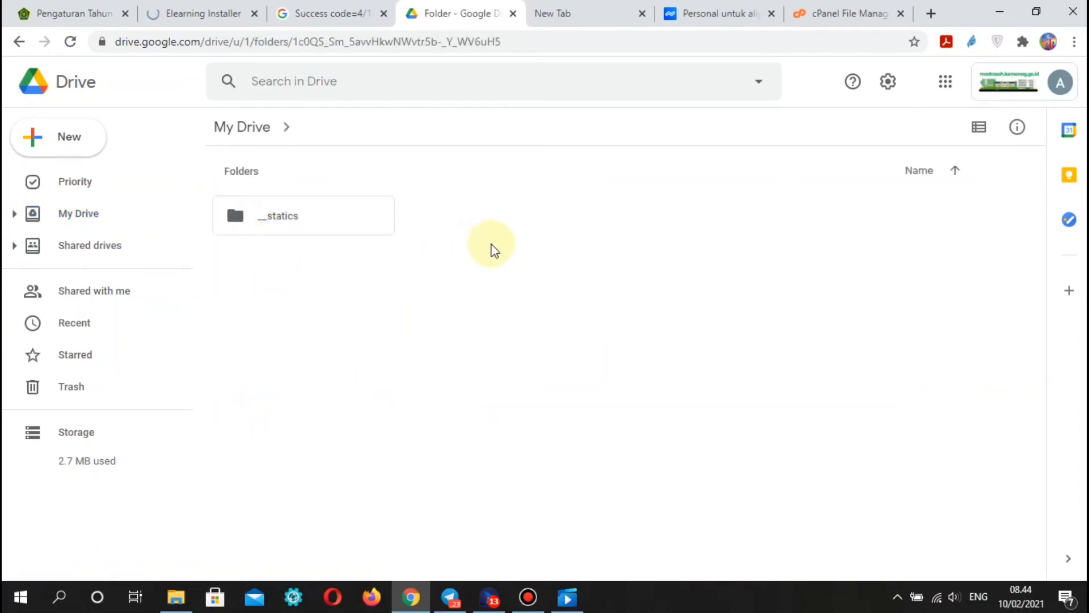
{"action": "left_click", "coordinate": [252, 230]}
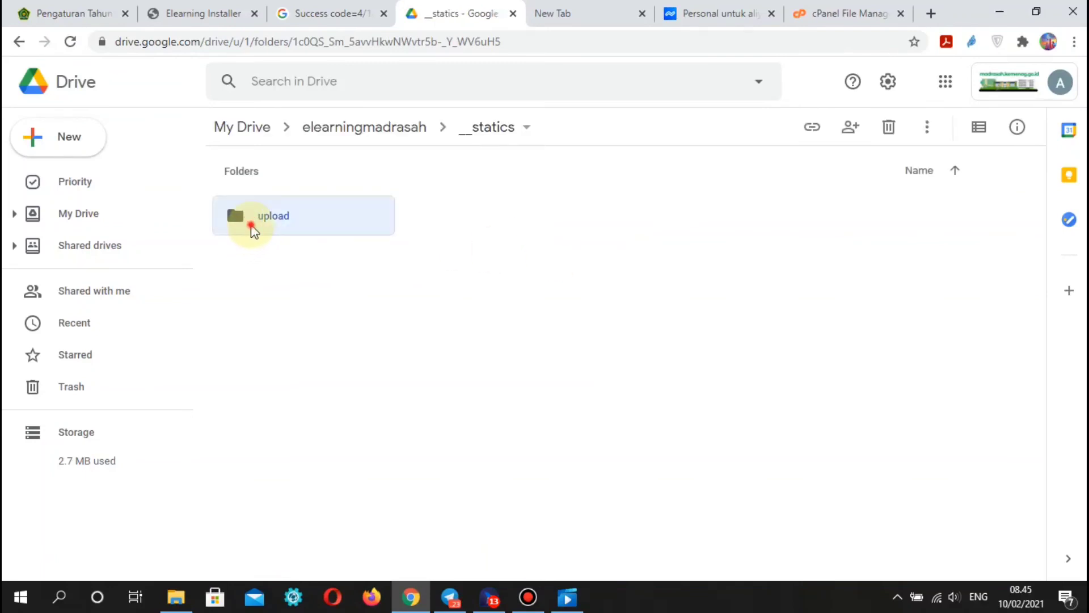
{"action": "double_click", "coordinate": [252, 227]}
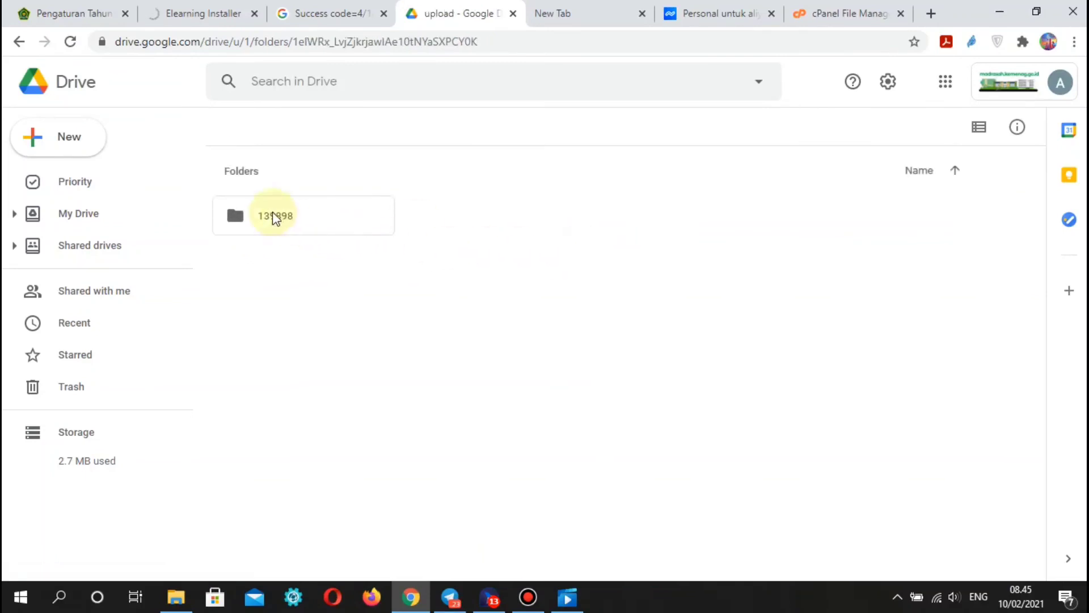
{"action": "double_click", "coordinate": [275, 217]}
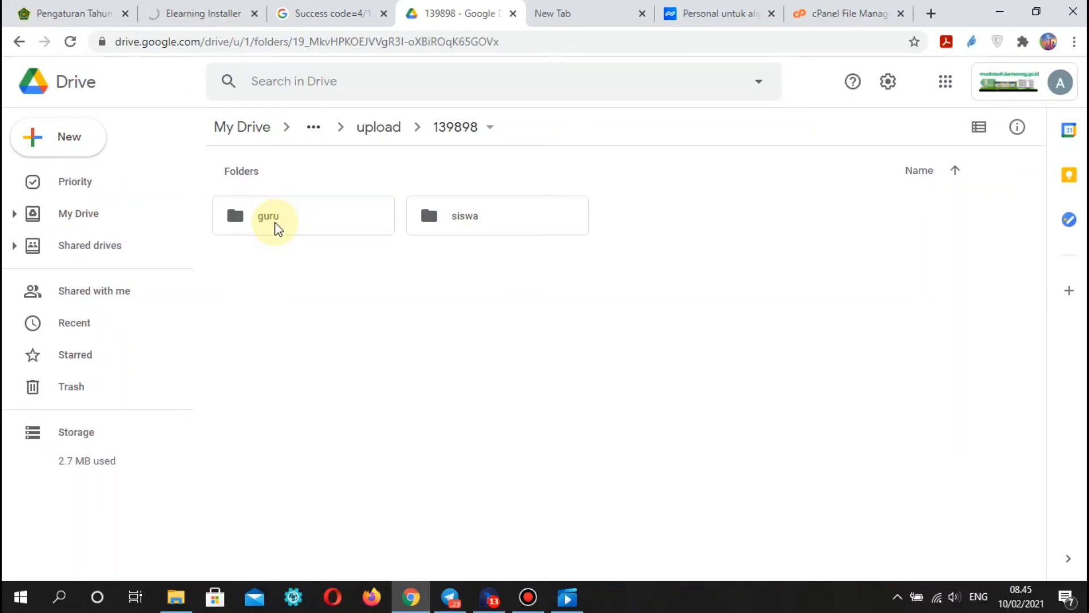
{"action": "double_click", "coordinate": [277, 227]}
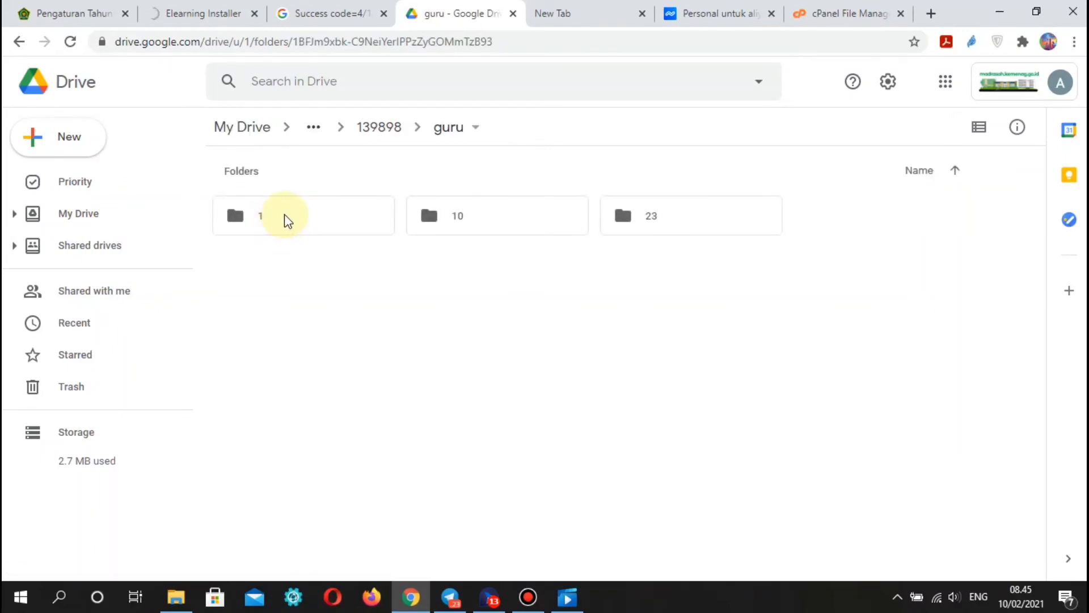
{"action": "double_click", "coordinate": [292, 216]}
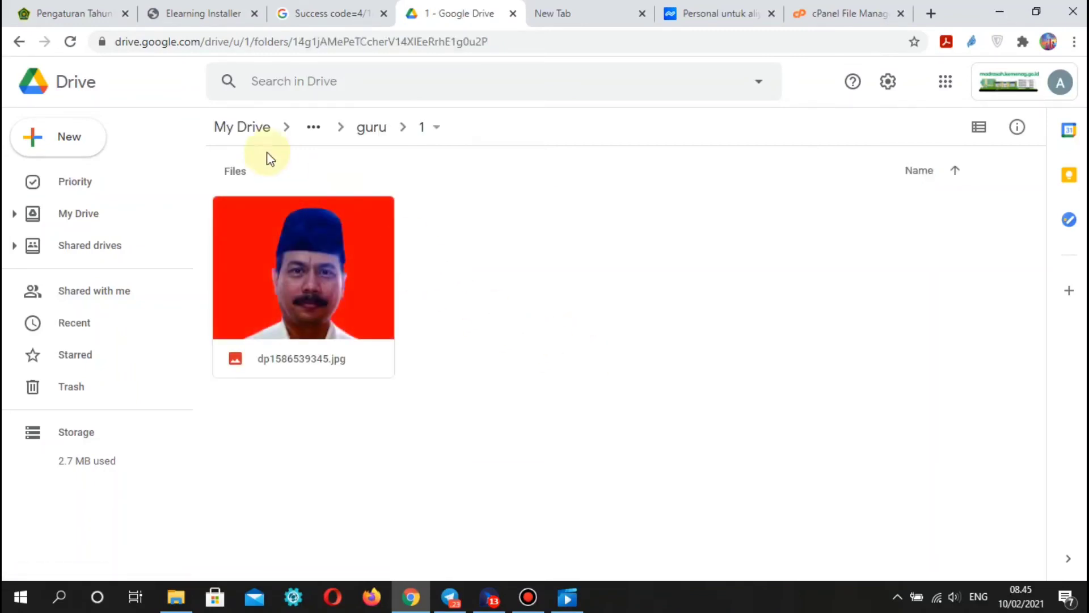
{"action": "left_click", "coordinate": [76, 216]}
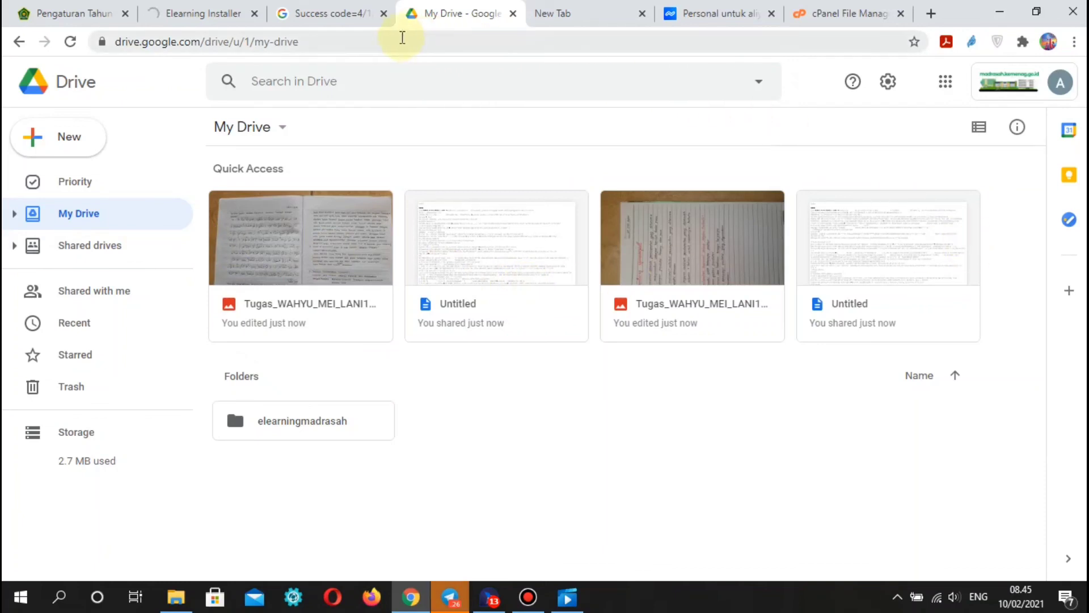
Check the ongoing assignment file migration on the Halaman Migrasi GDrive page.
{"action": "left_click", "coordinate": [210, 14]}
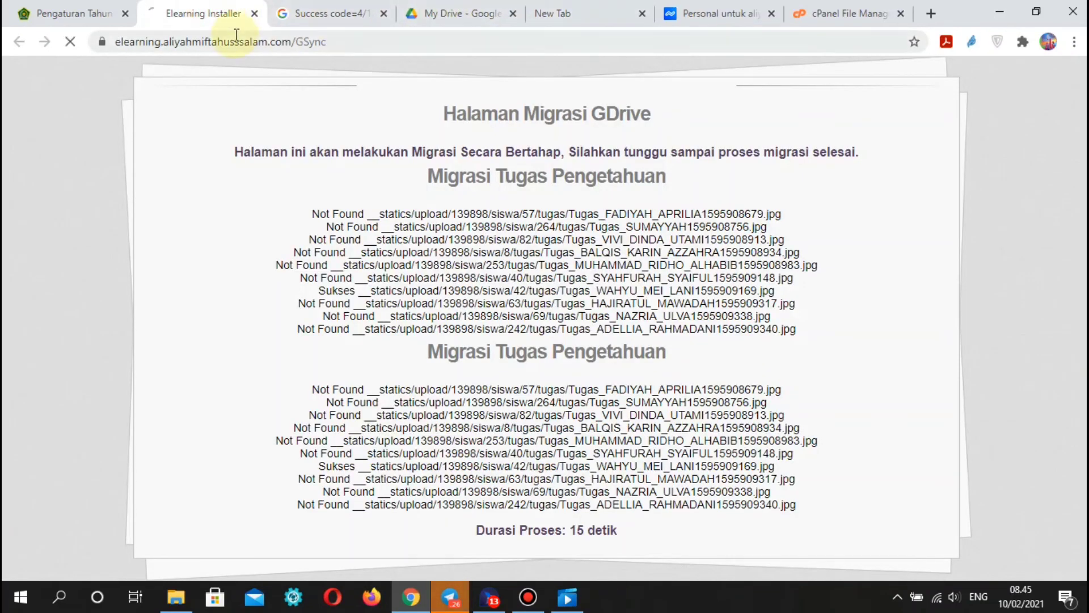
{"action": "left_click", "coordinate": [445, 12]}
{"action": "left_click", "coordinate": [208, 16]}
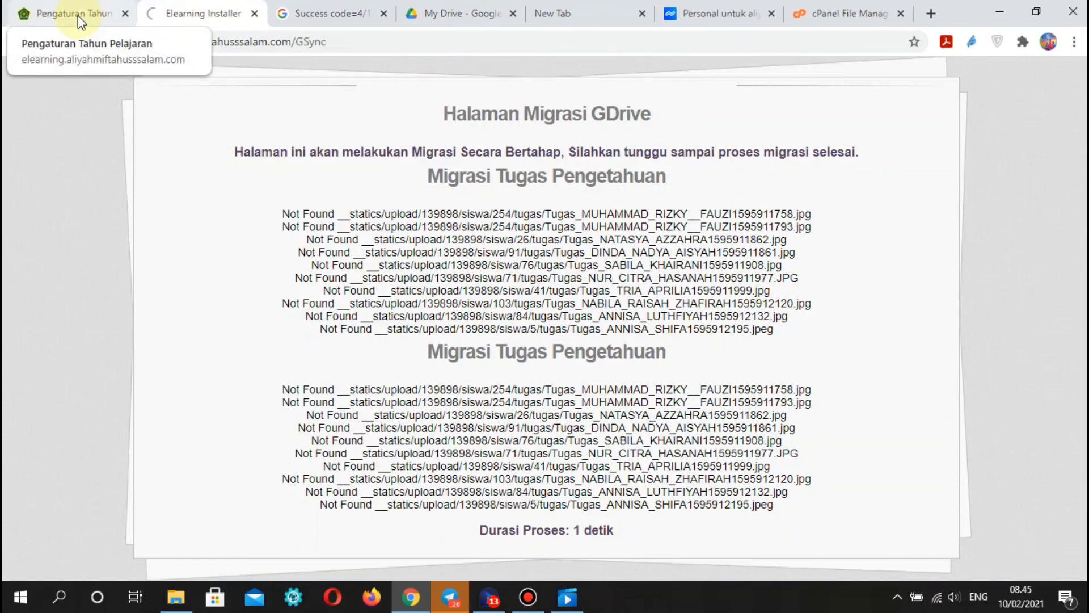
{"action": "left_click", "coordinate": [79, 17]}
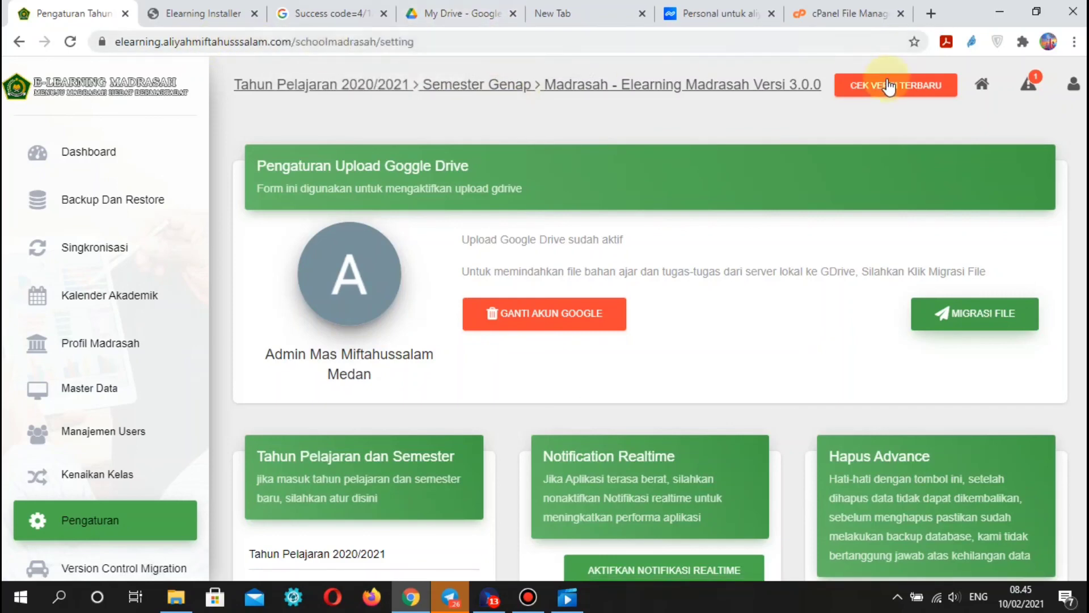
{"action": "left_click", "coordinate": [930, 14]}
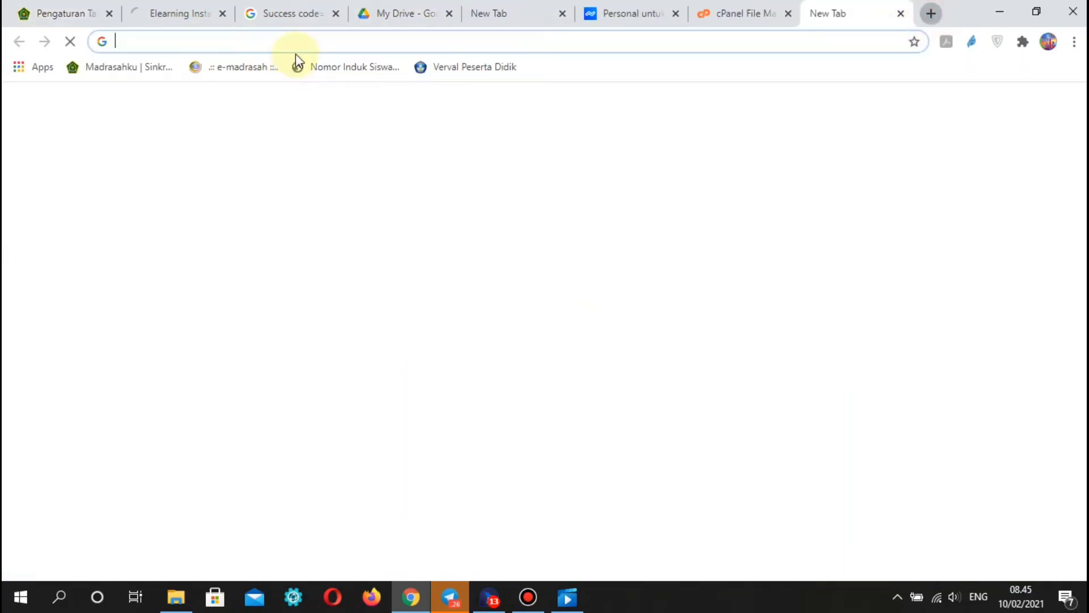
{"action": "left_click", "coordinate": [156, 11]}
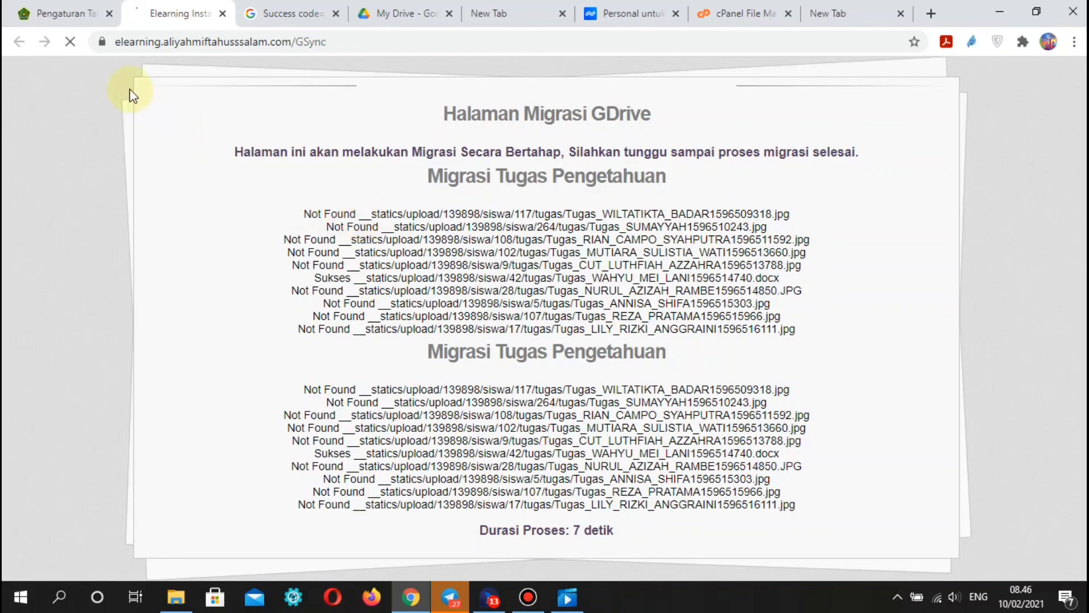
{"action": "left_click", "coordinate": [47, 24]}
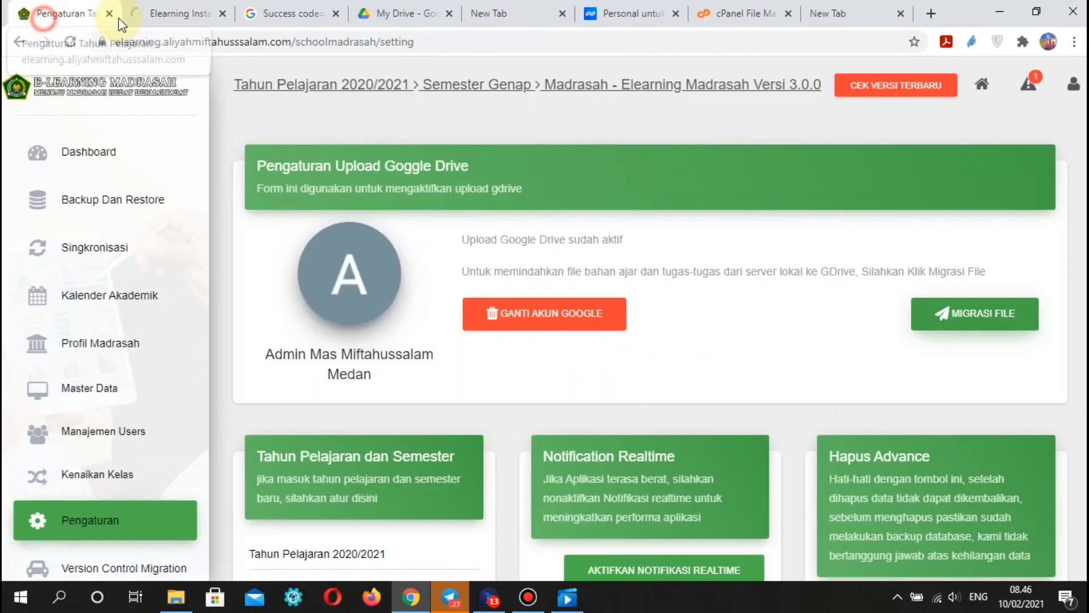
{"action": "left_click", "coordinate": [166, 16]}
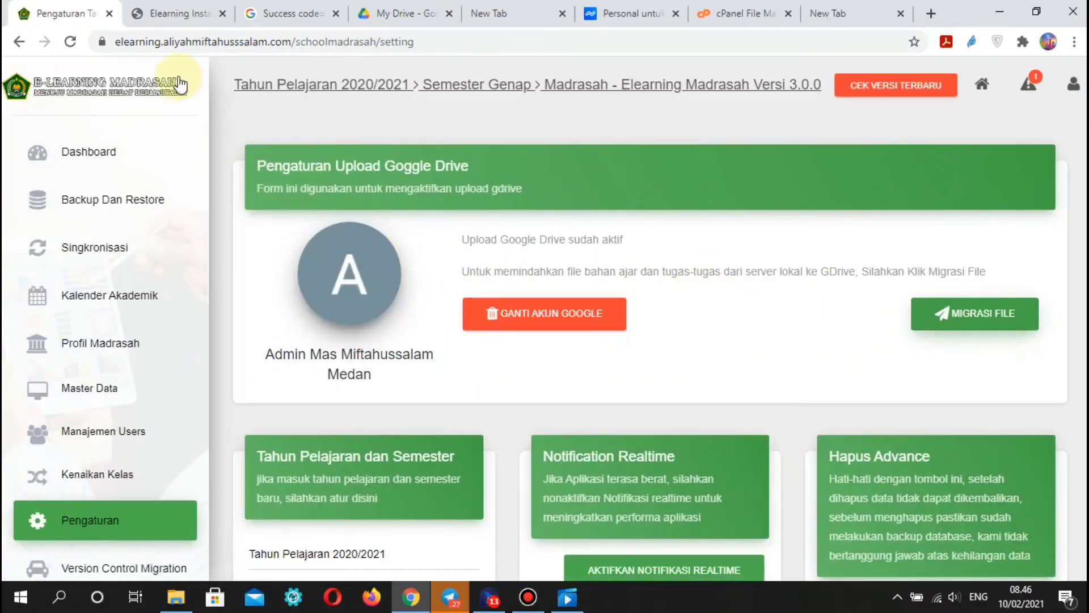
{"action": "left_click", "coordinate": [169, 17]}
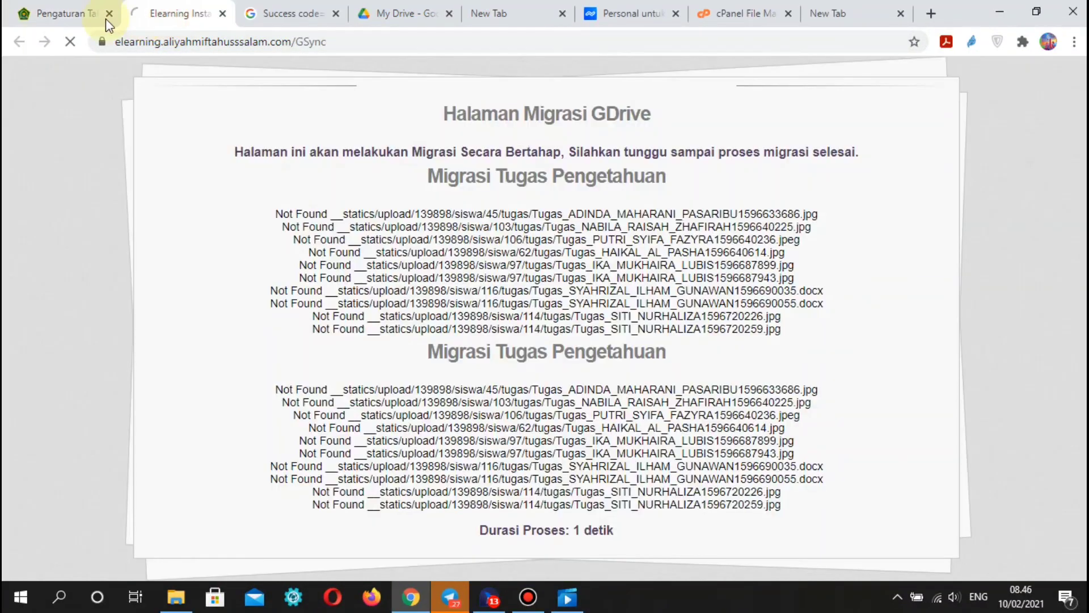
{"action": "left_click", "coordinate": [31, 17]}
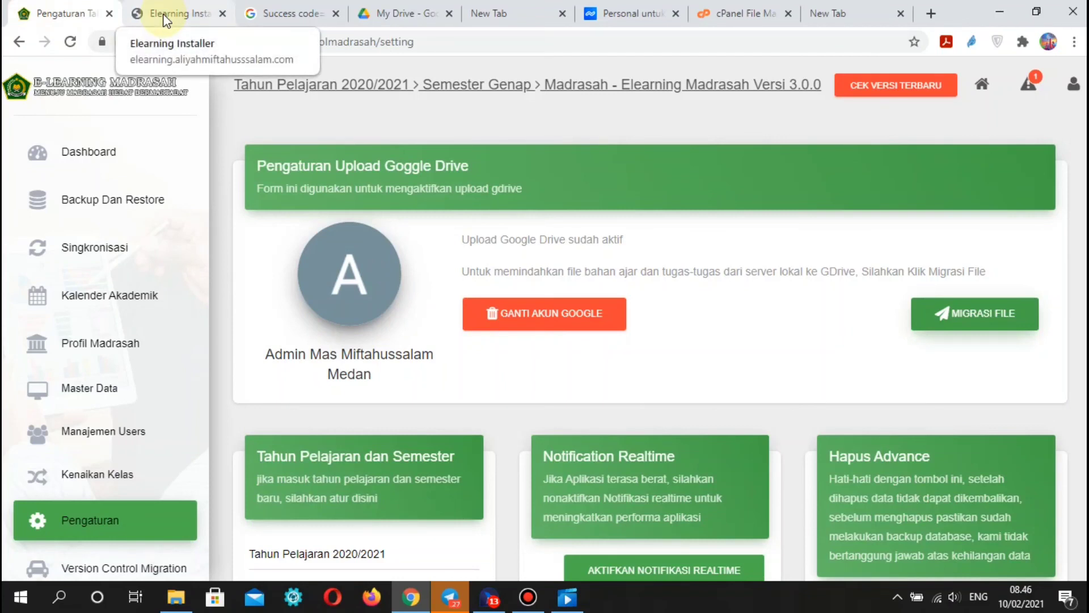